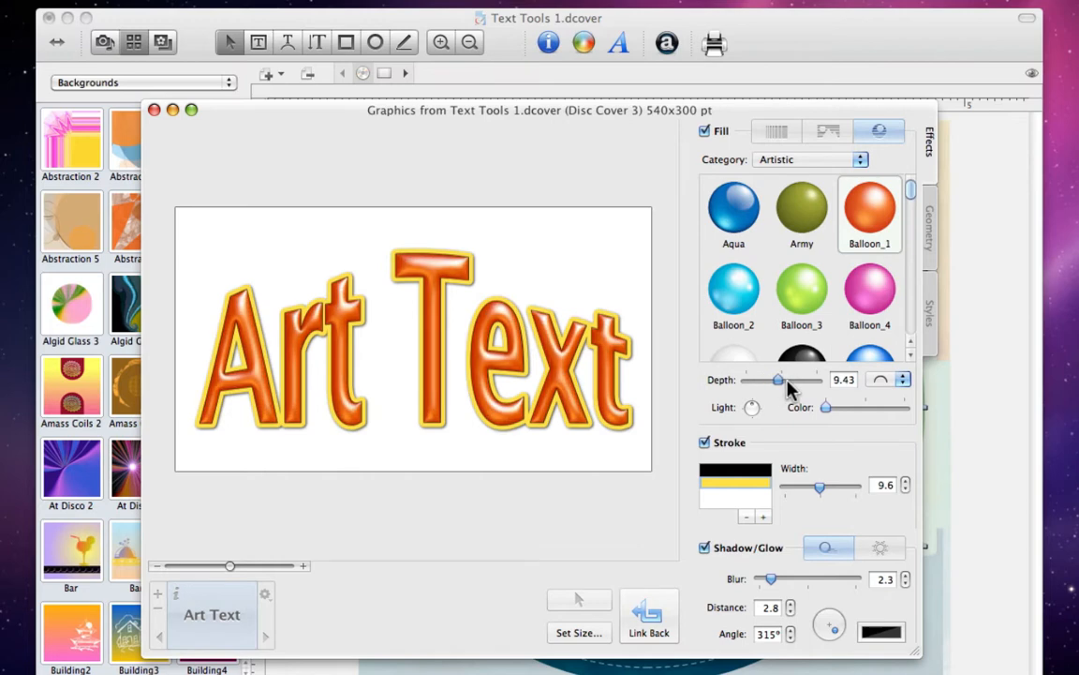
# Return the Balloon_1-filled Art Text (depth 12.2, stroke 9.6) to the disc label.
pyautogui.click(652, 618)
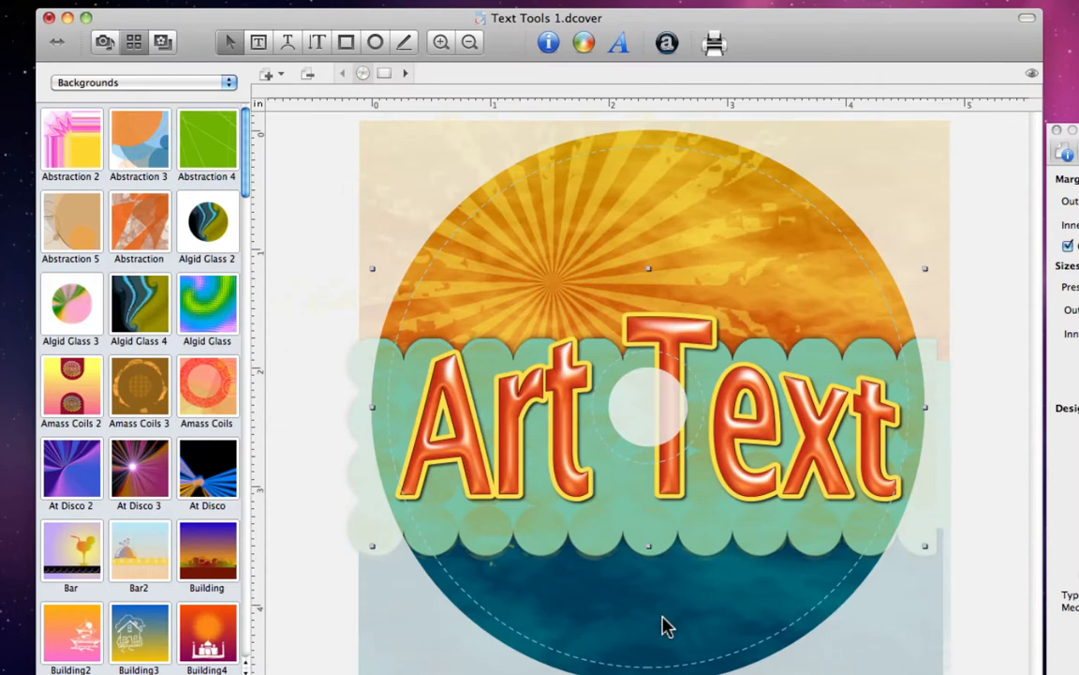
pyautogui.press('Delete')
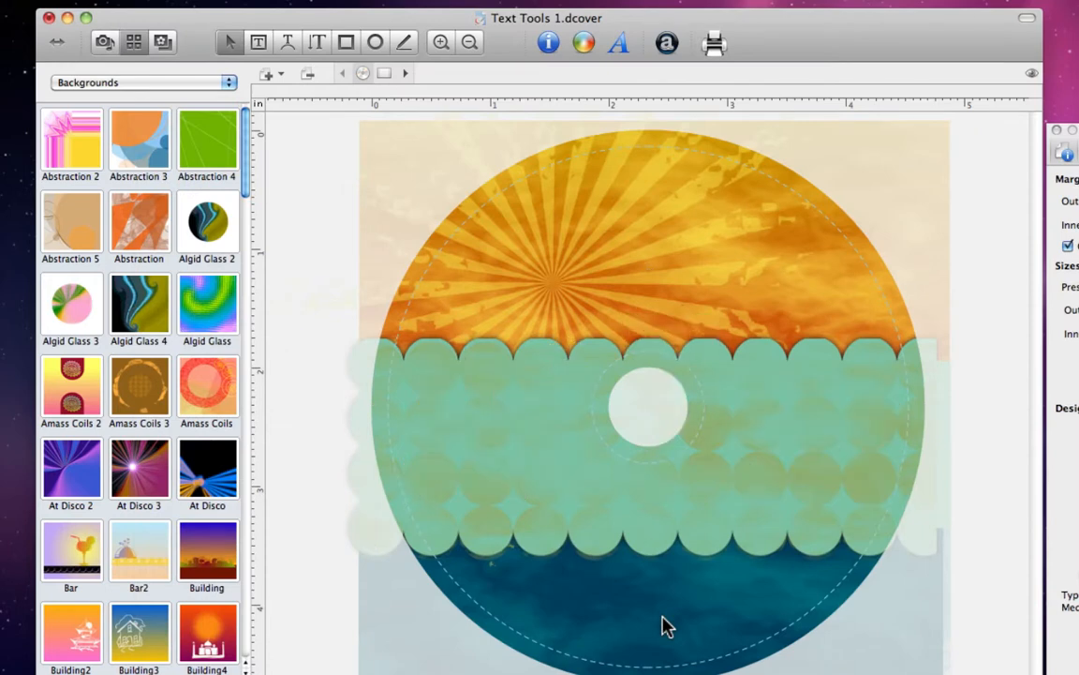
pyautogui.click(265, 49)
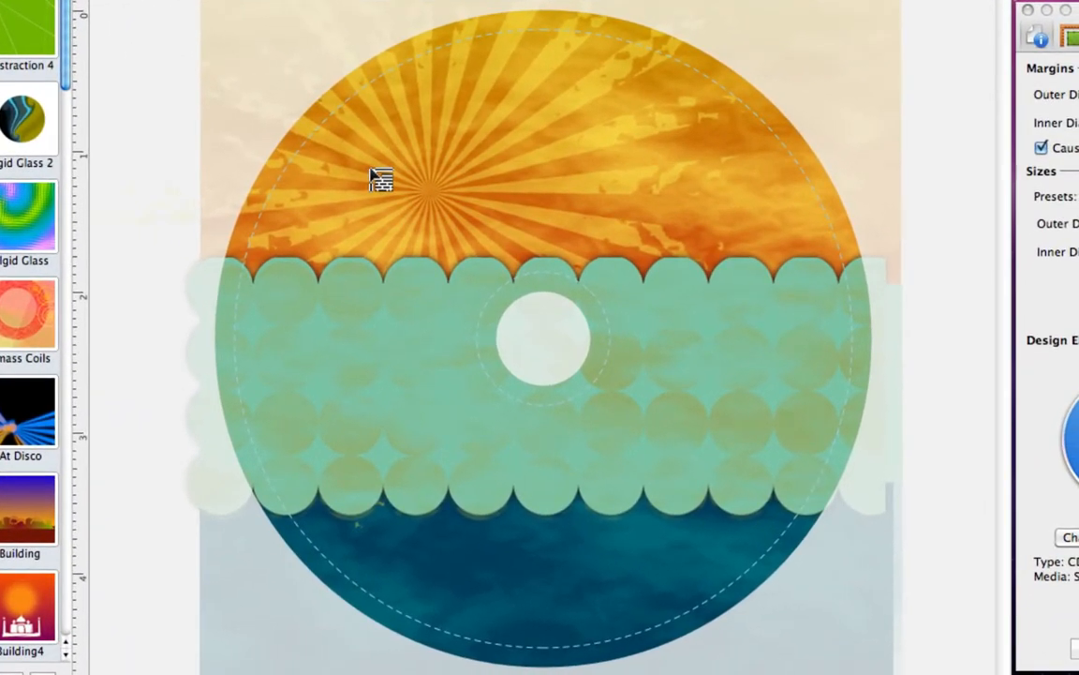
pyautogui.moveTo(380, 180); pyautogui.dragTo(759, 272)
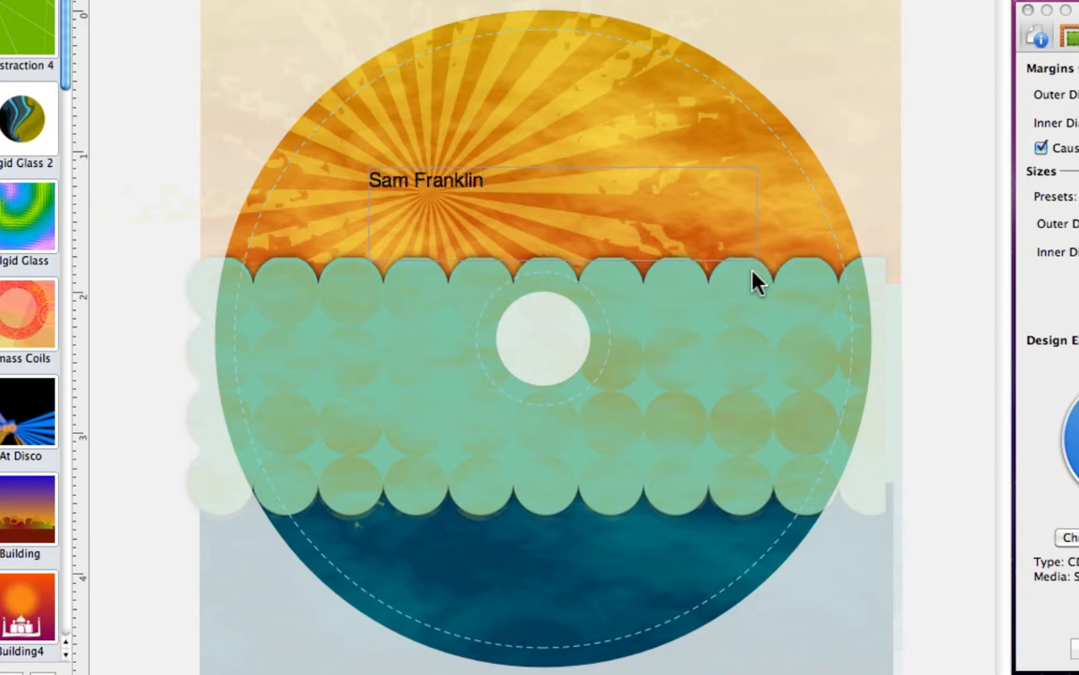
pyautogui.click(753, 252)
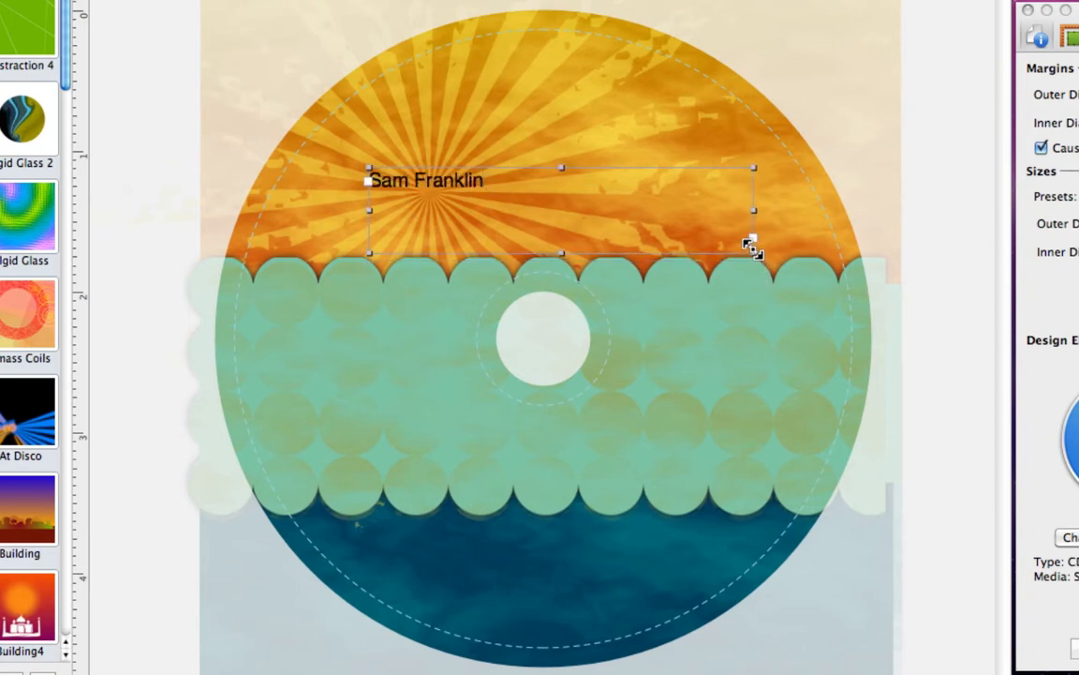
pyautogui.moveTo(755, 258); pyautogui.dragTo(768, 263)
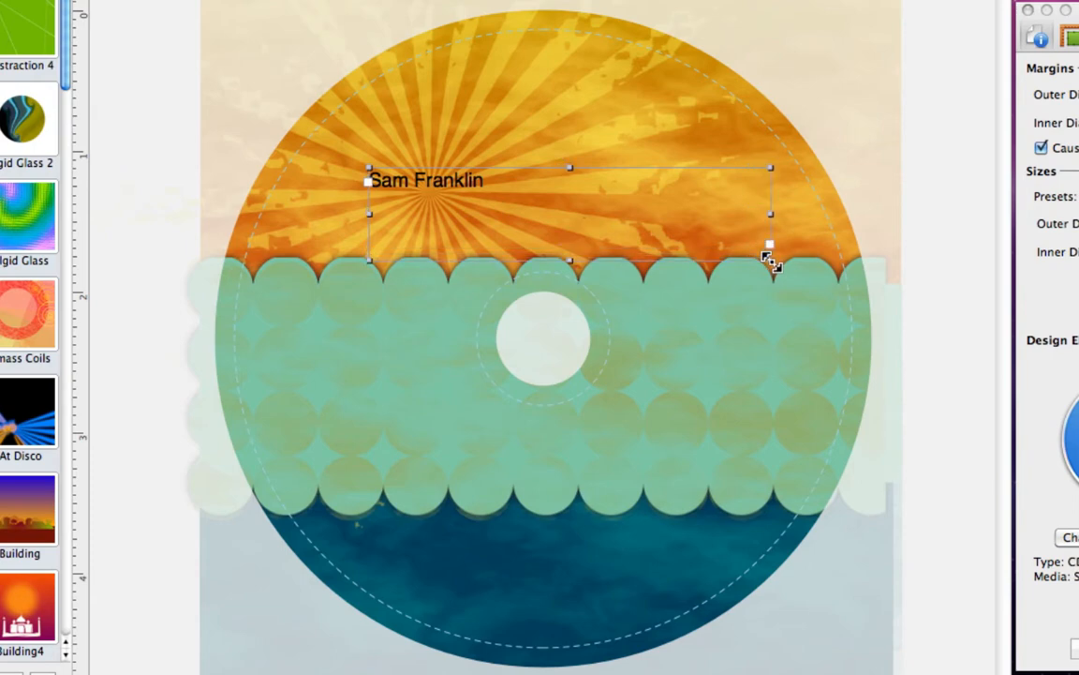
pyautogui.moveTo(592, 216); pyautogui.dragTo(541, 213)
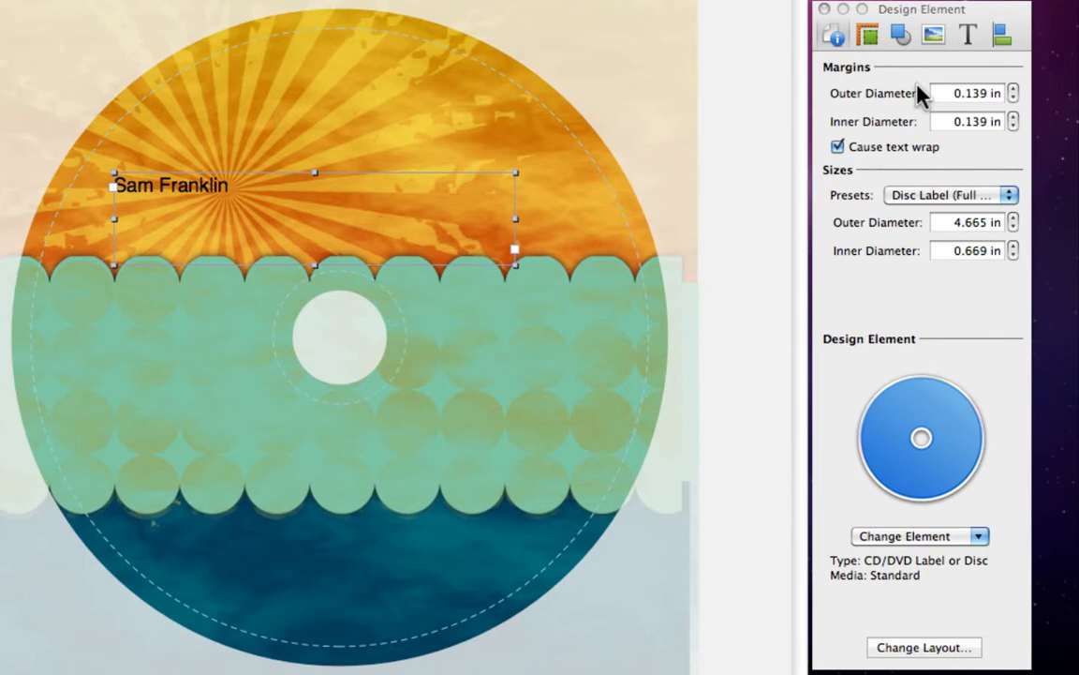
pyautogui.click(969, 36)
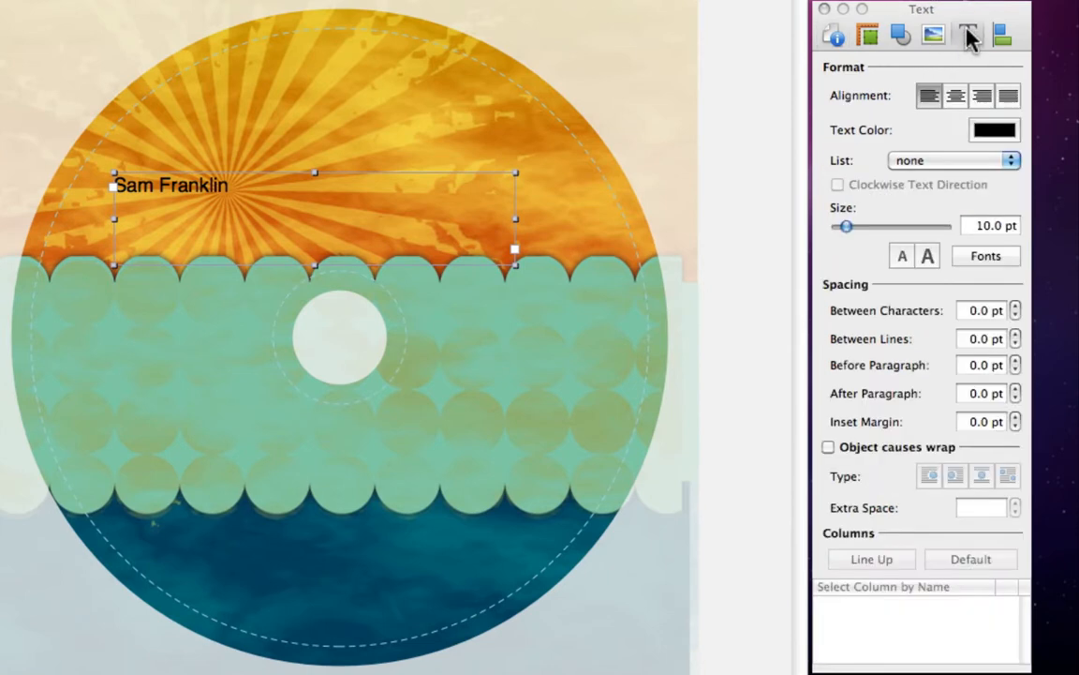
pyautogui.click(982, 96)
pyautogui.click(930, 96)
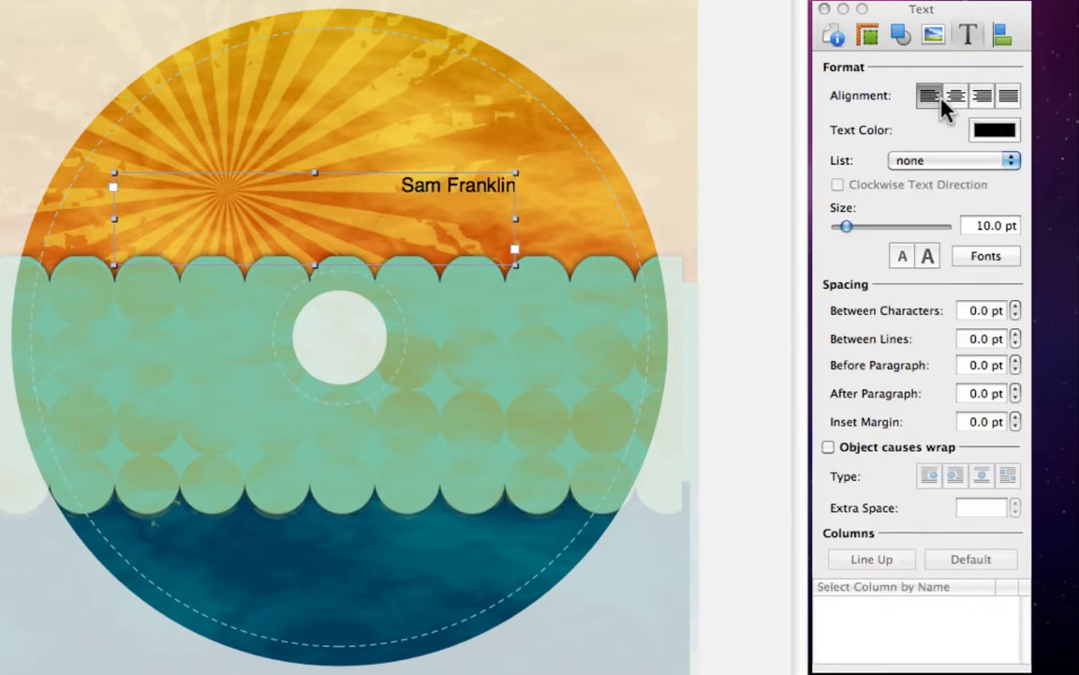
pyautogui.click(995, 131)
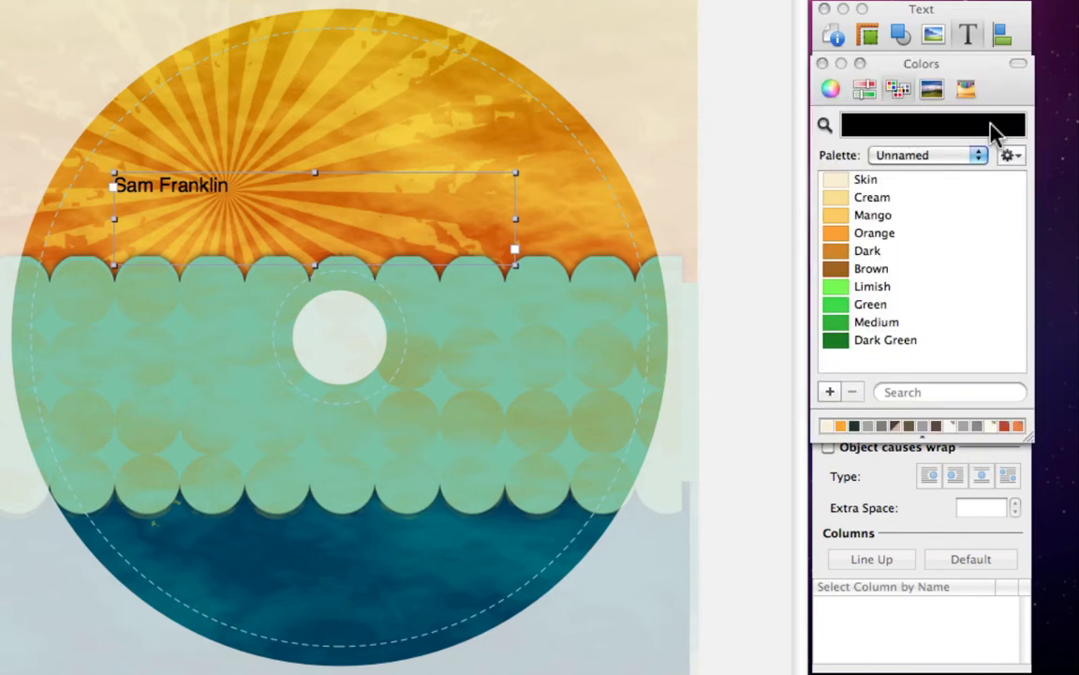
pyautogui.click(975, 179)
pyautogui.press('shift+super+c')
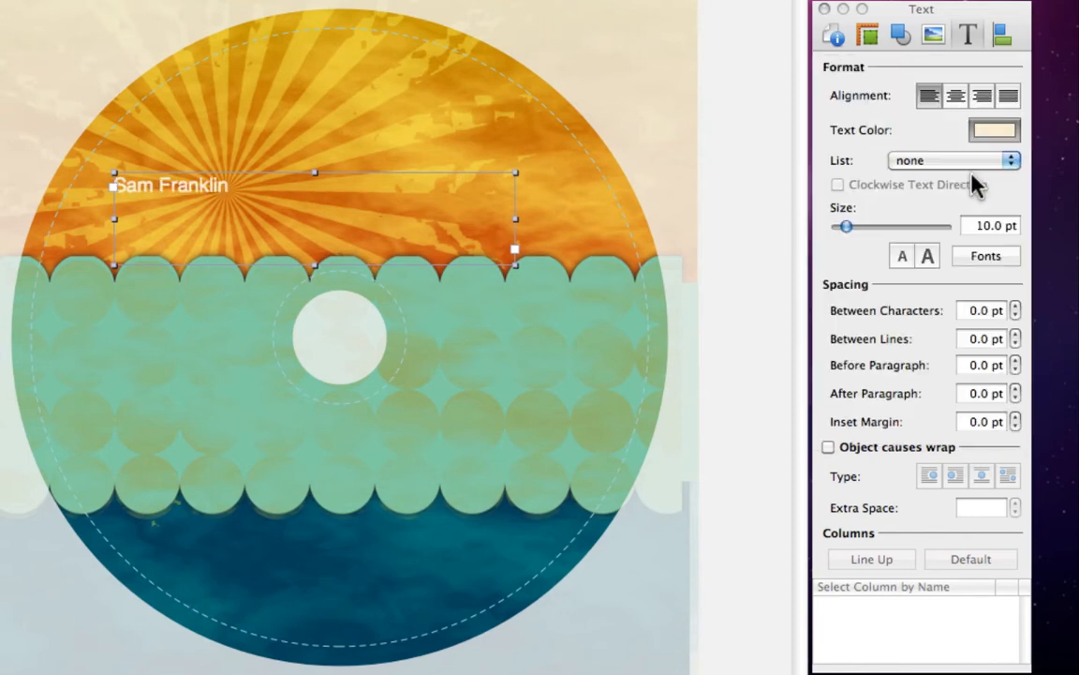
pyautogui.click(1005, 162)
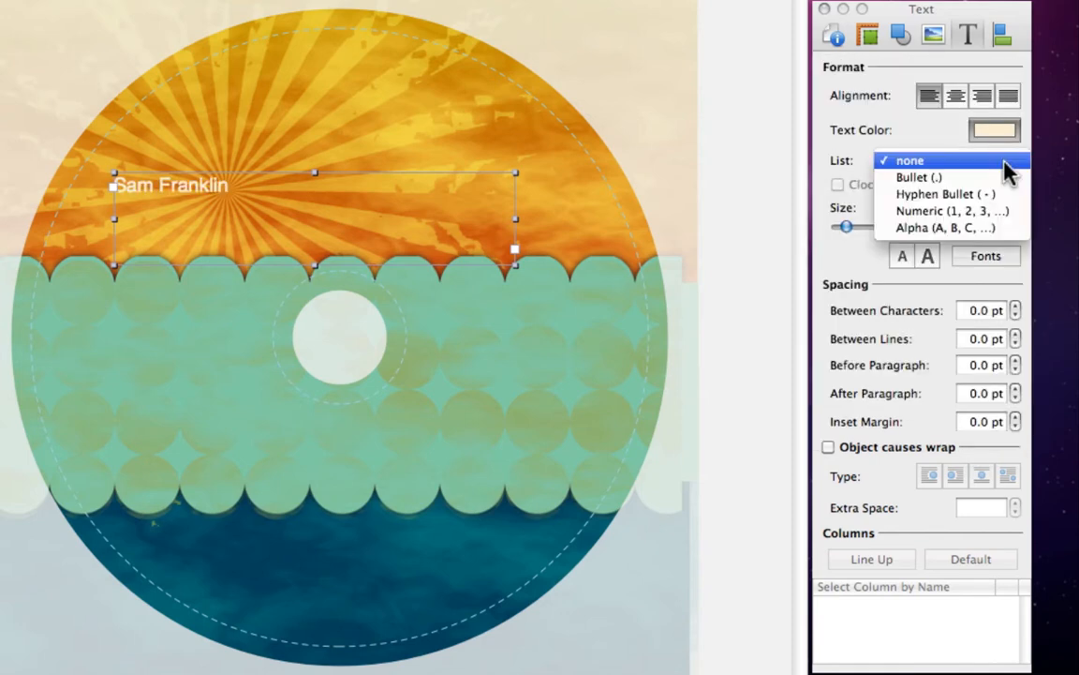
pyautogui.click(1005, 163)
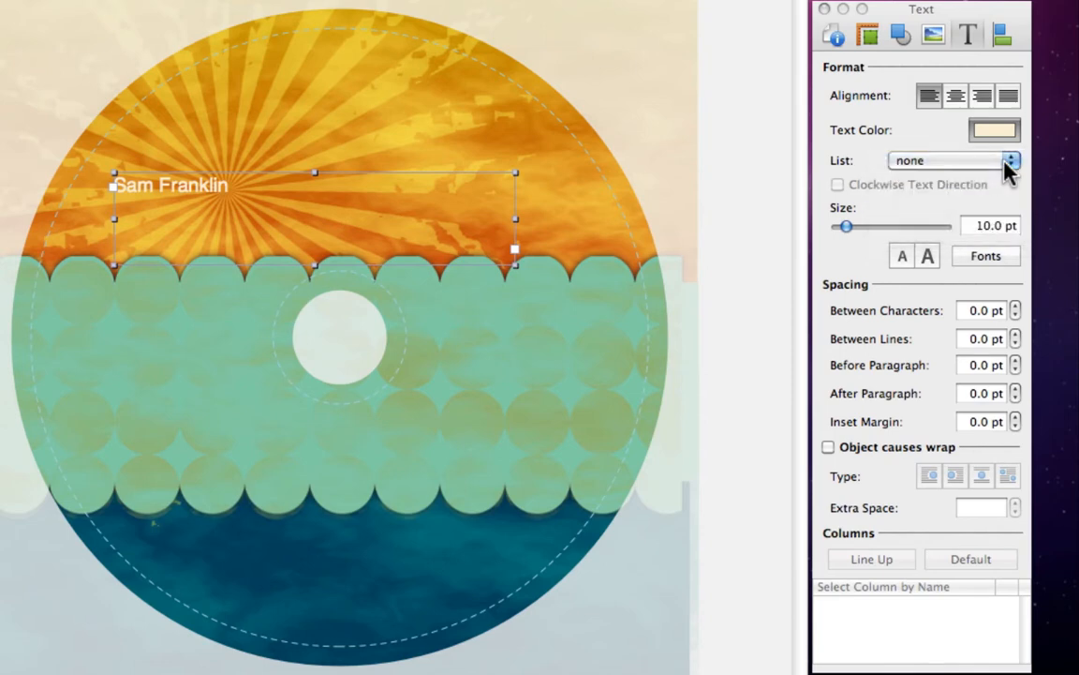
pyautogui.doubleClick(986, 225)
pyautogui.write('23')
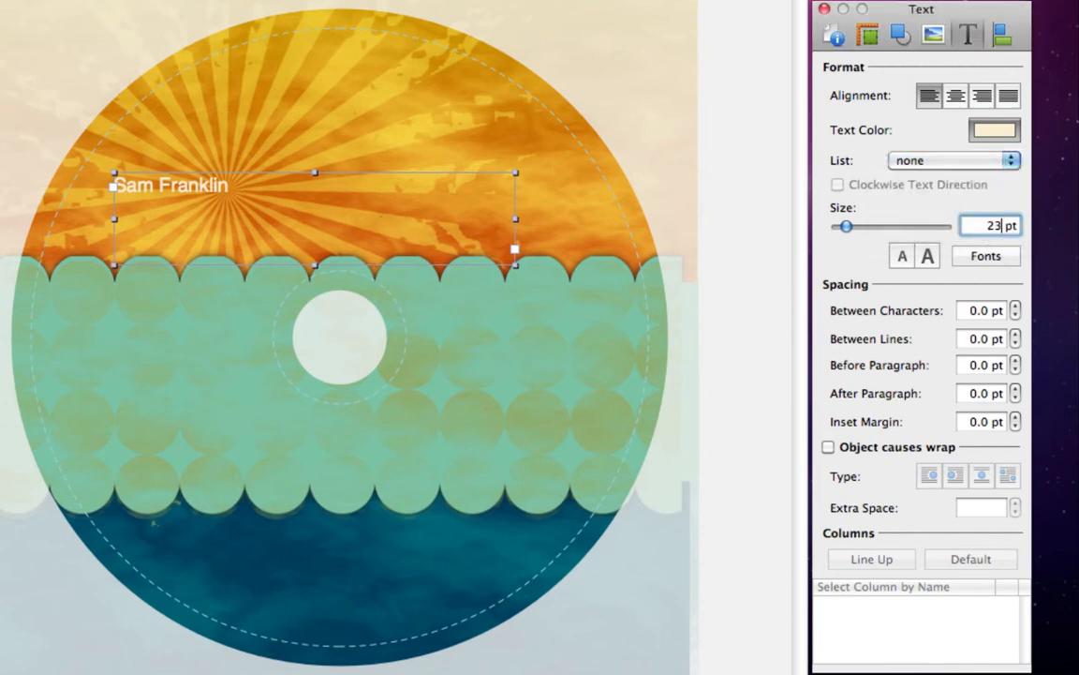
pyautogui.press('Return')
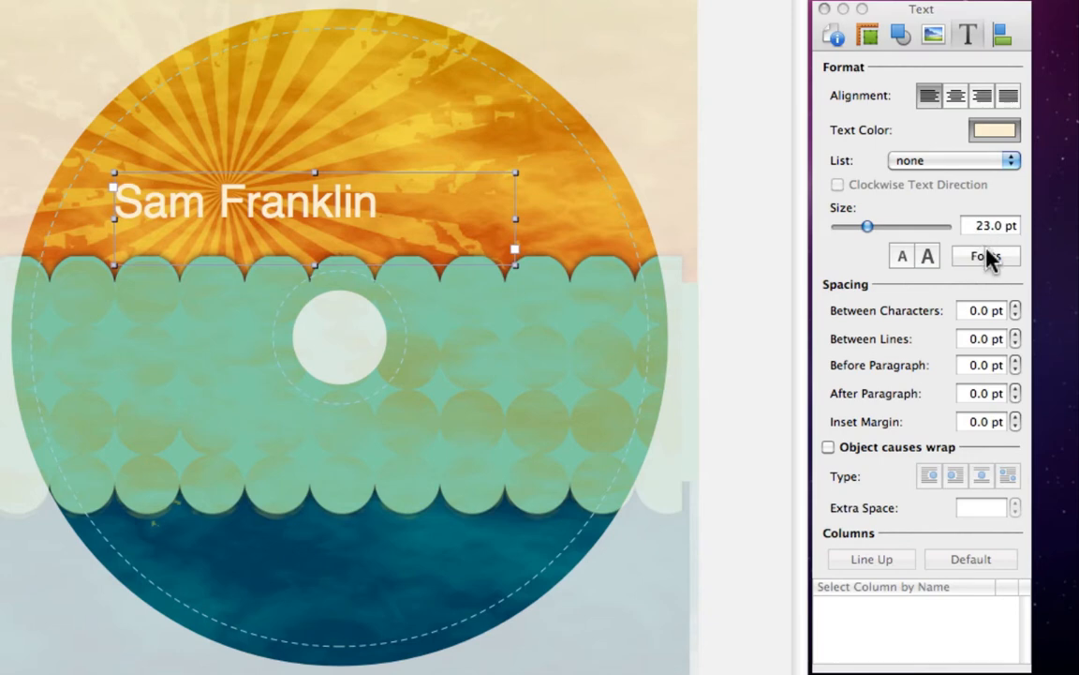
pyautogui.click(986, 256)
pyautogui.scroll(10, 818, 440)
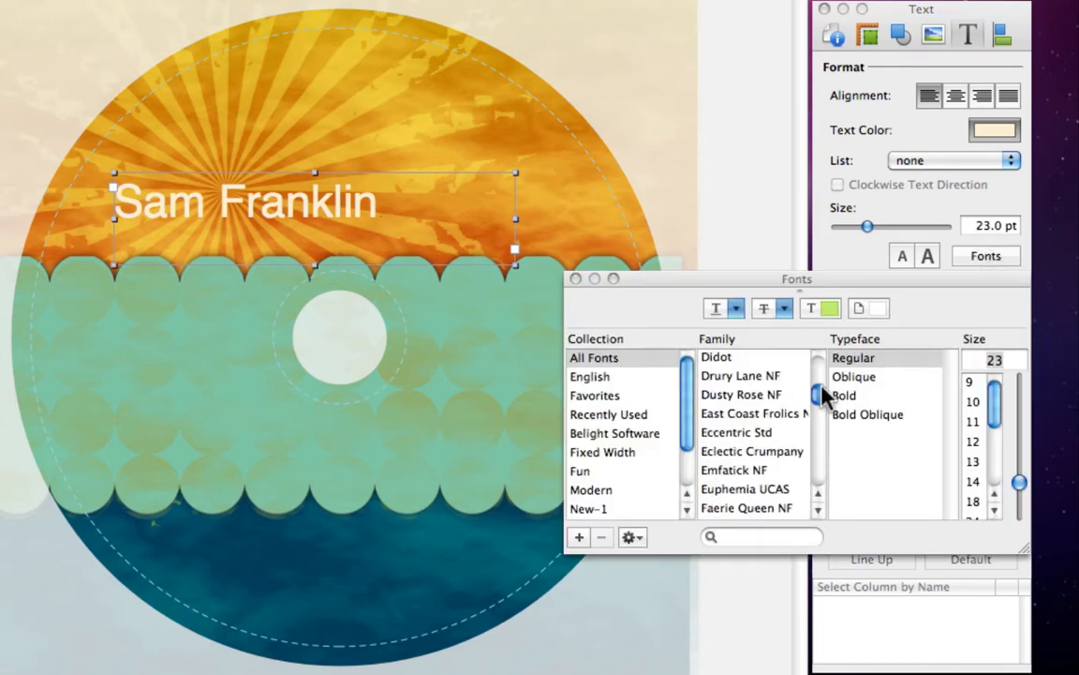
pyautogui.click(795, 436)
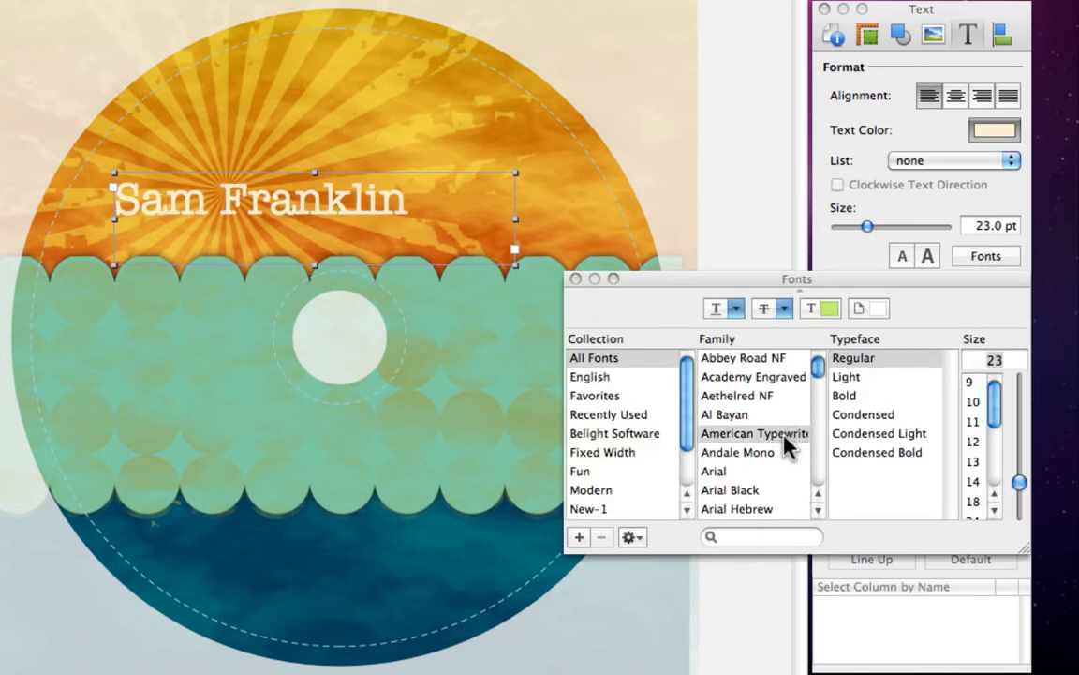
pyautogui.click(653, 444)
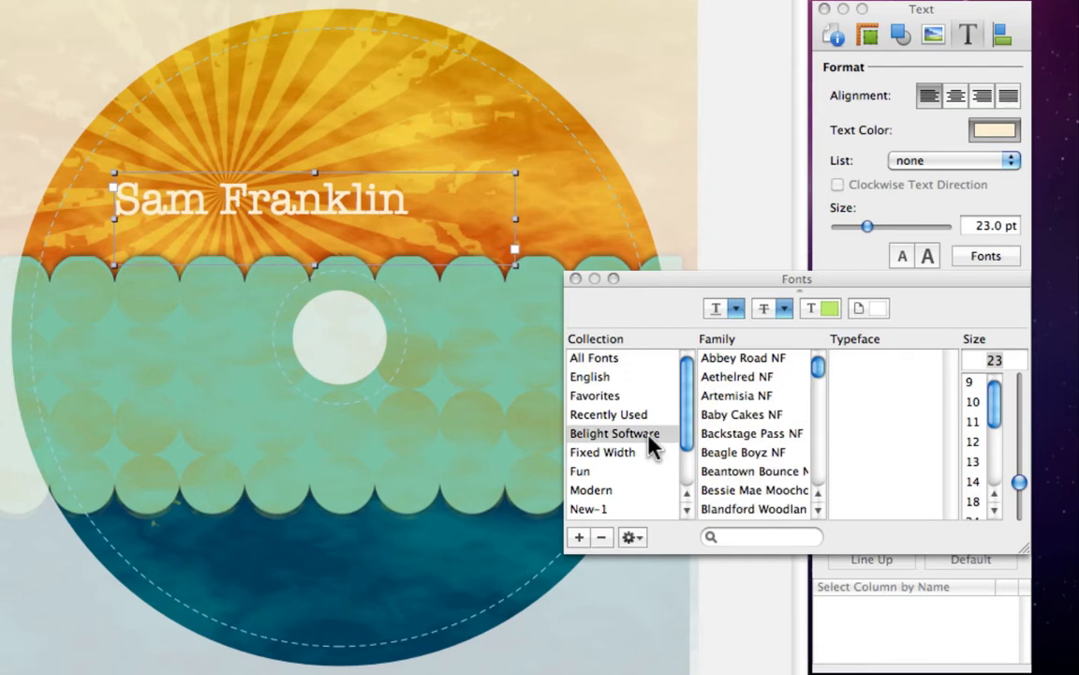
pyautogui.scroll(-10, 782, 450)
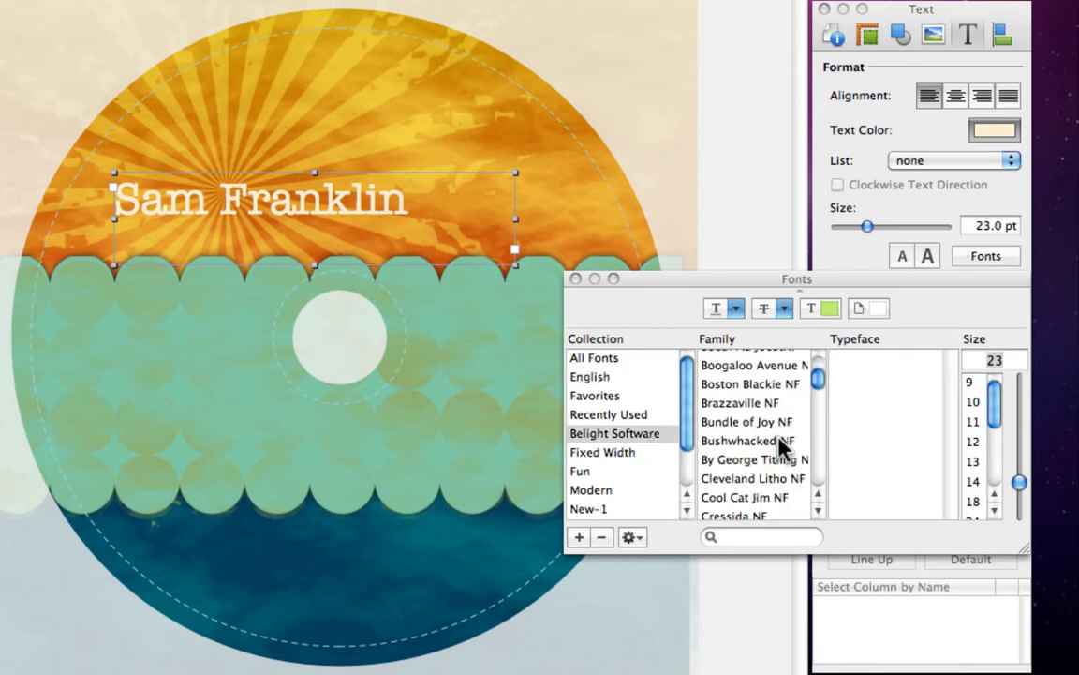
pyautogui.press('super+t')
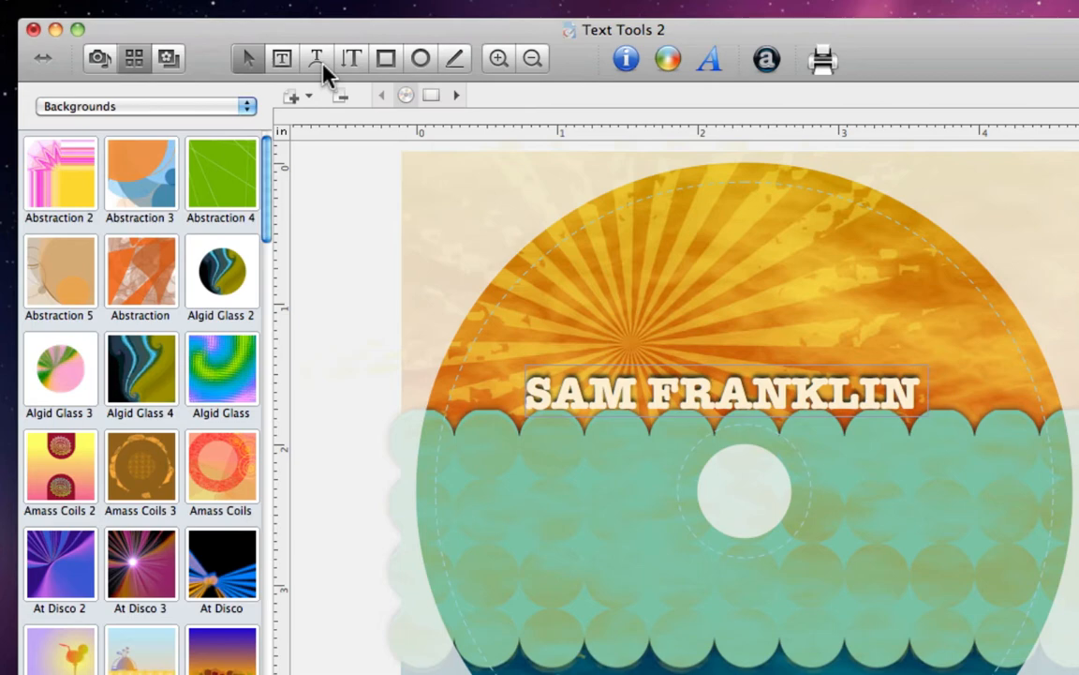
# Add circular text around the disc with the pasted song titles, Sweet Sunshine to Darn That Dream.
pyautogui.click(323, 70)
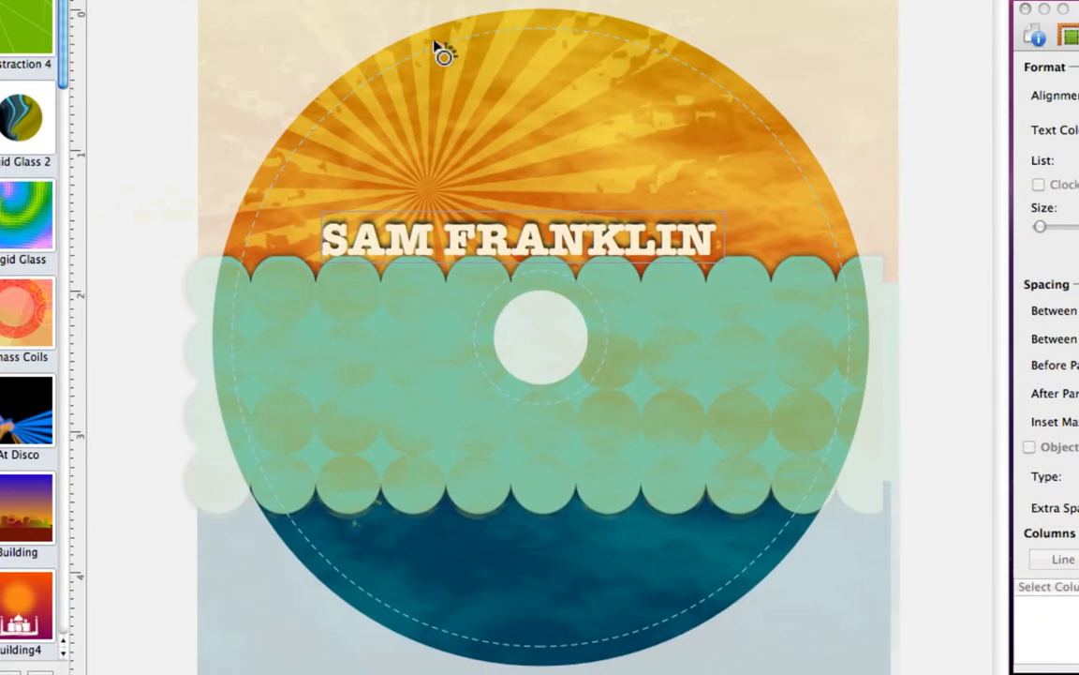
pyautogui.click(527, 115)
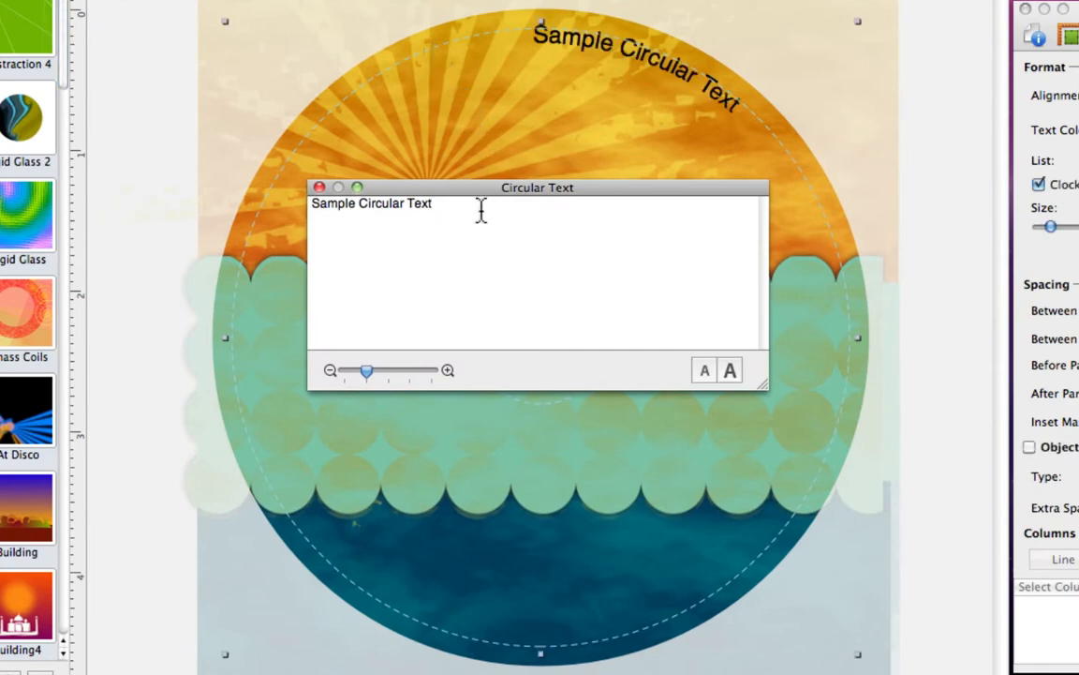
pyautogui.press('super+a')
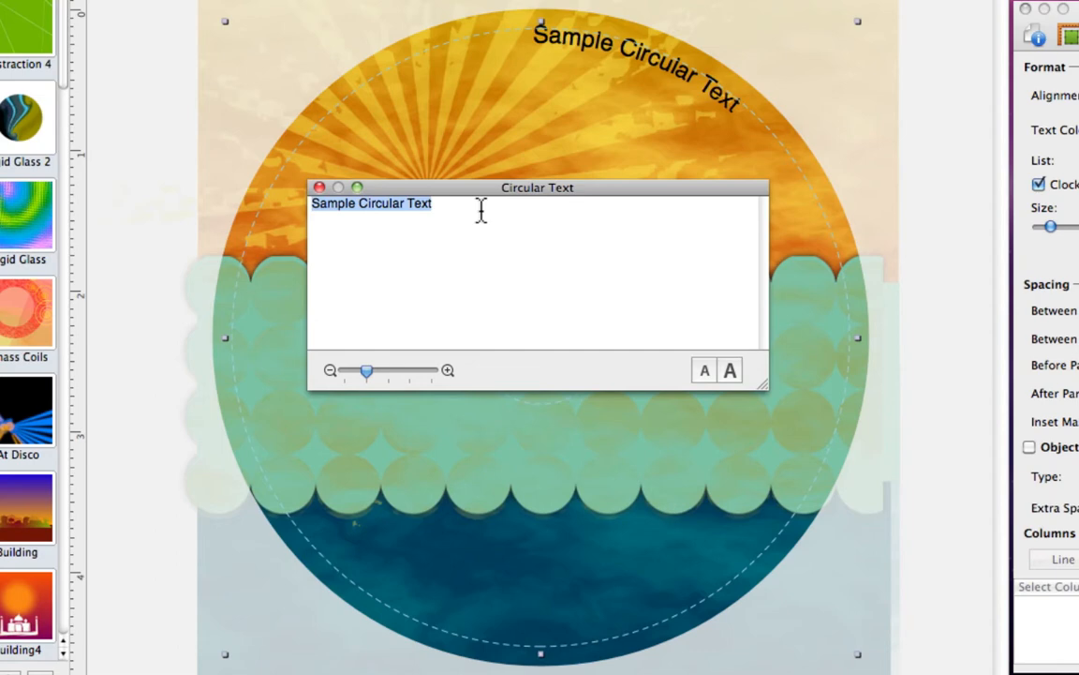
pyautogui.write("Sweet Sunshine\tLord Only Knows\tFoolish Little Girl\tWith A Child's Heart\tHow Insensitive\tTop Of The World\tWhat's On Your Mind\tWithout Her\tBlues for Alice\tDarn That Dream")
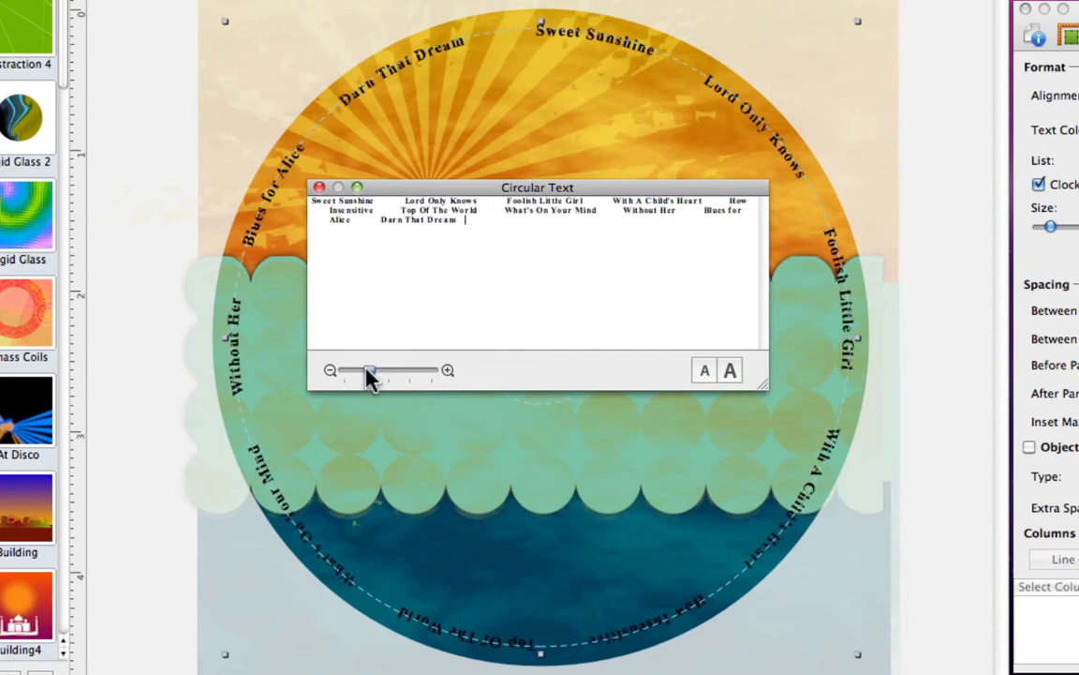
pyautogui.moveTo(367, 372); pyautogui.dragTo(378, 376)
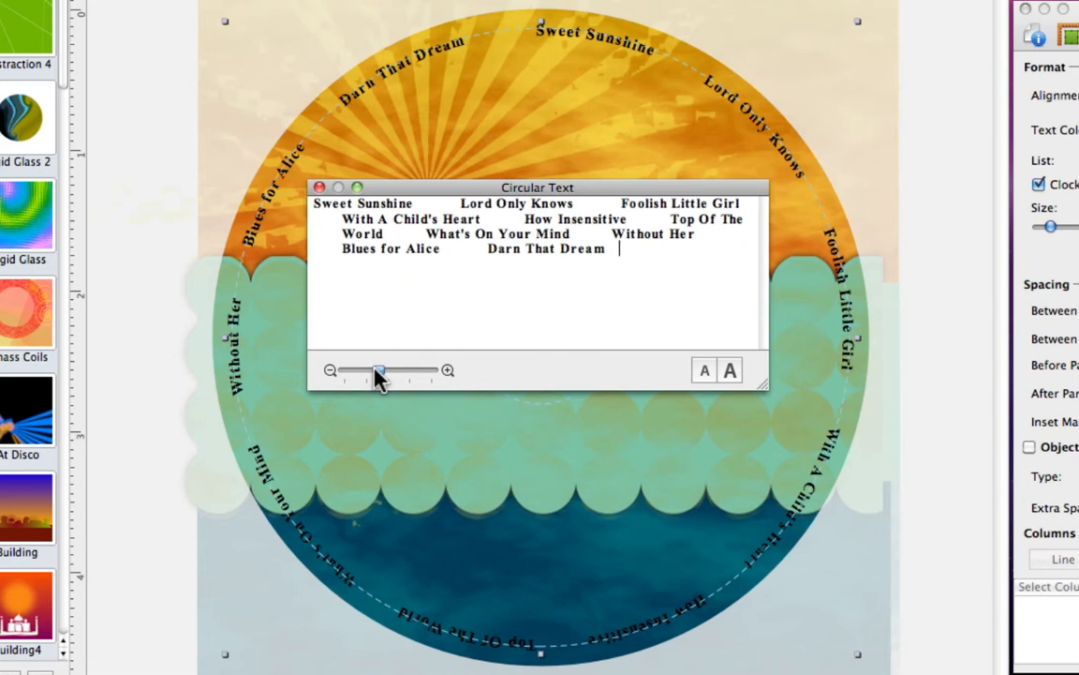
pyautogui.press('super+w')
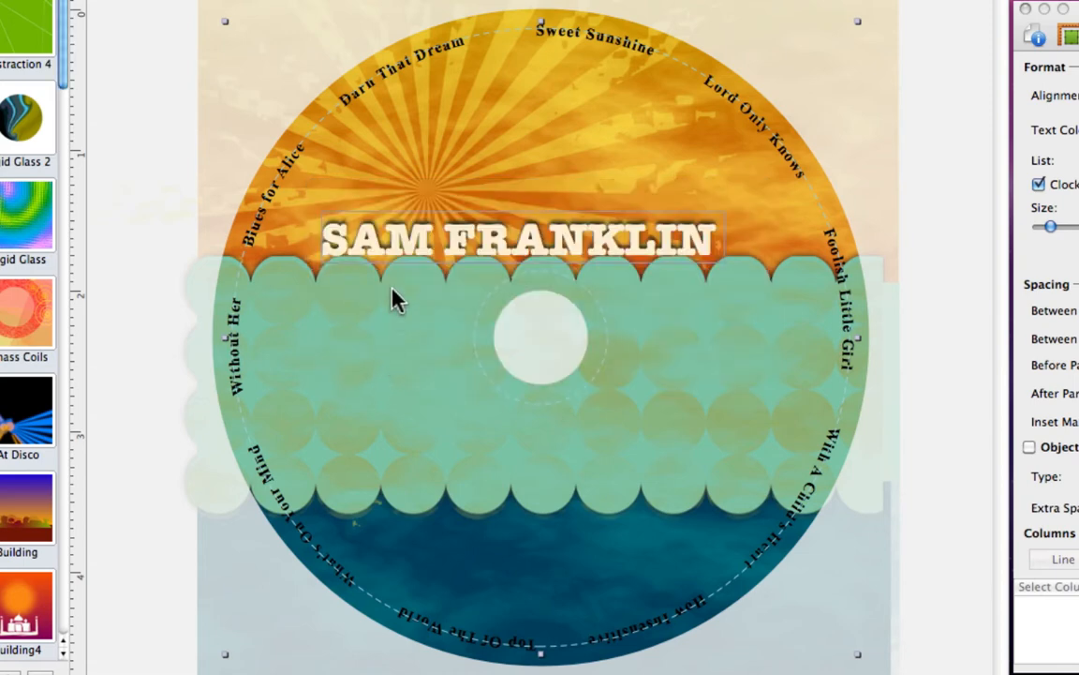
# Keep the circular song titles running clockwise around the disc's rim.
pyautogui.doubleClick(370, 95)
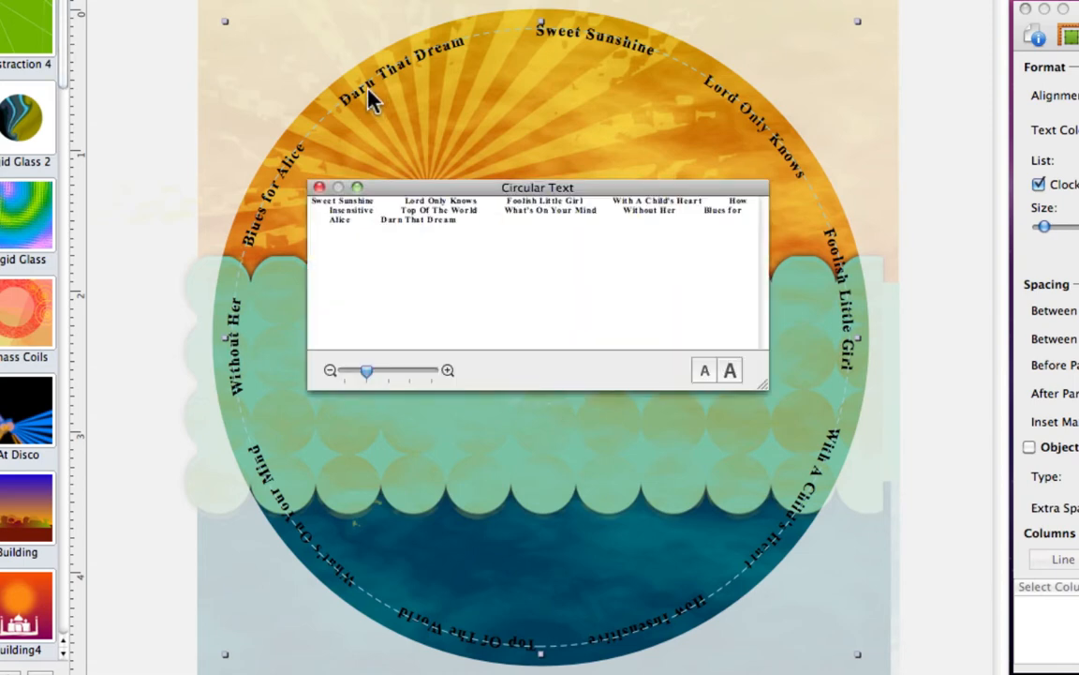
pyautogui.press('super+w')
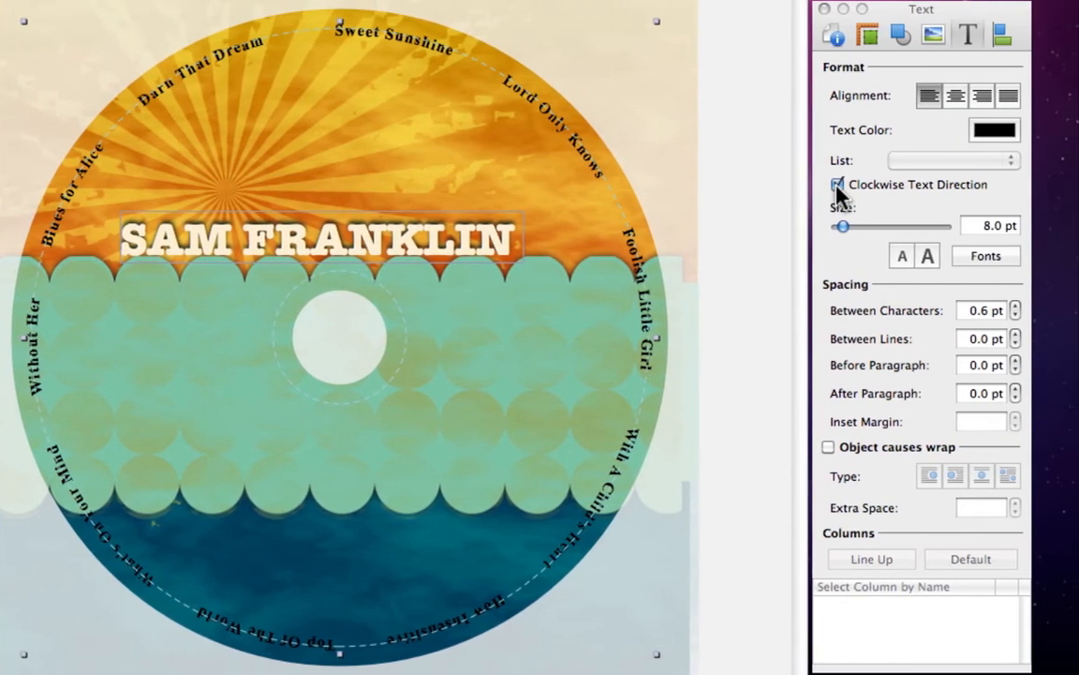
pyautogui.click(837, 187)
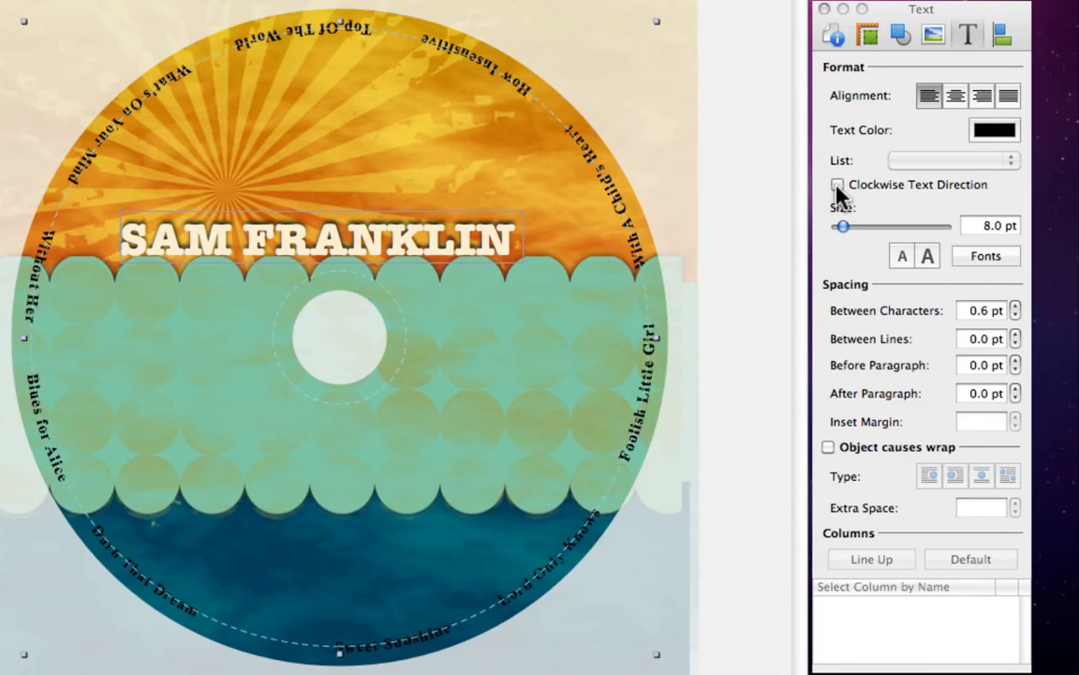
pyautogui.click(838, 186)
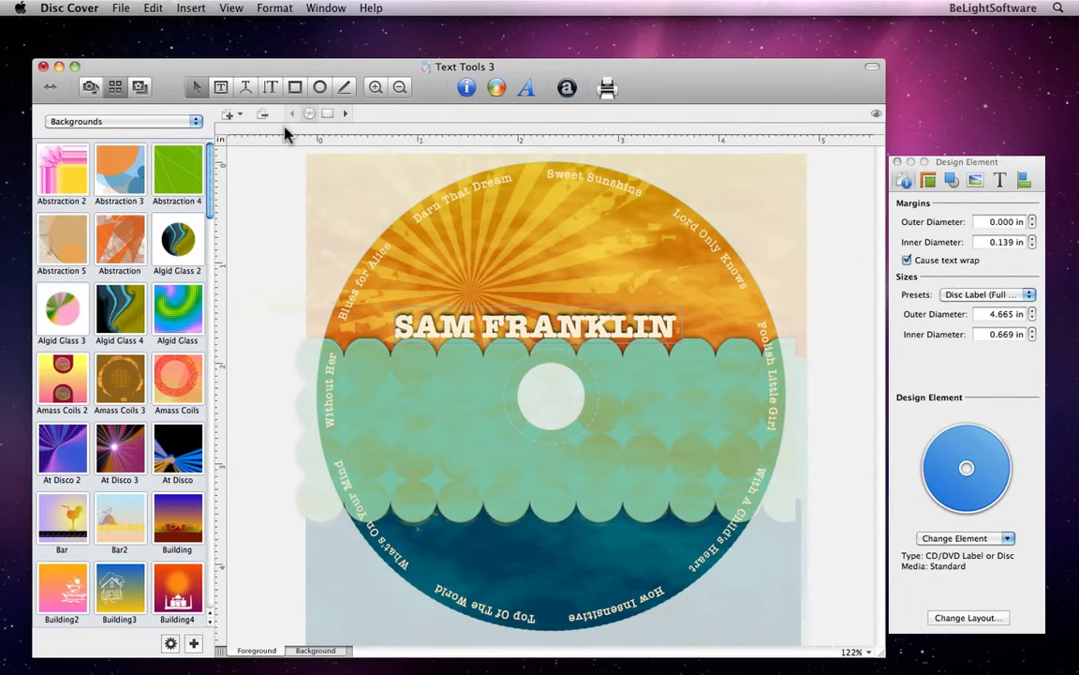
pyautogui.click(270, 87)
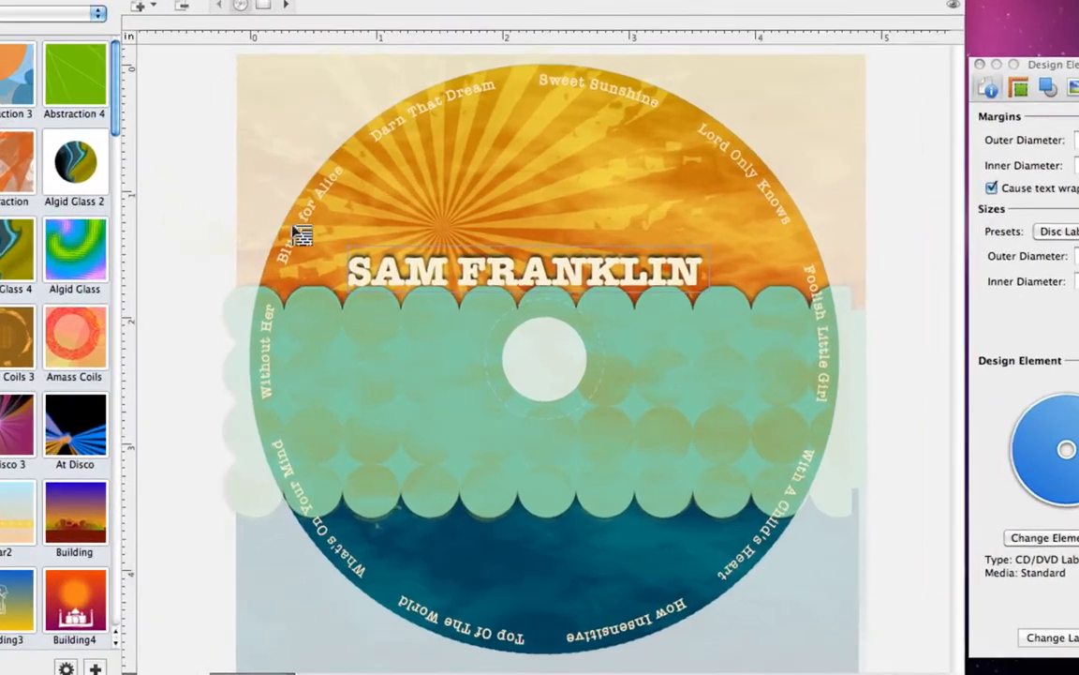
pyautogui.moveTo(367, 296); pyautogui.dragTo(430, 440)
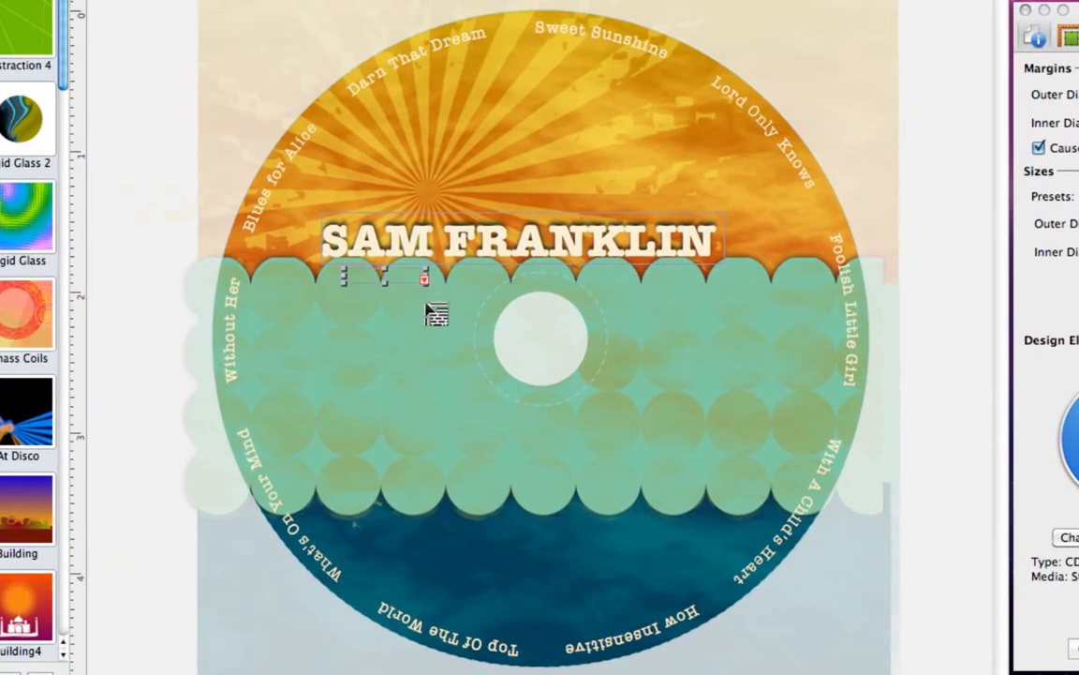
pyautogui.write('AGIC')
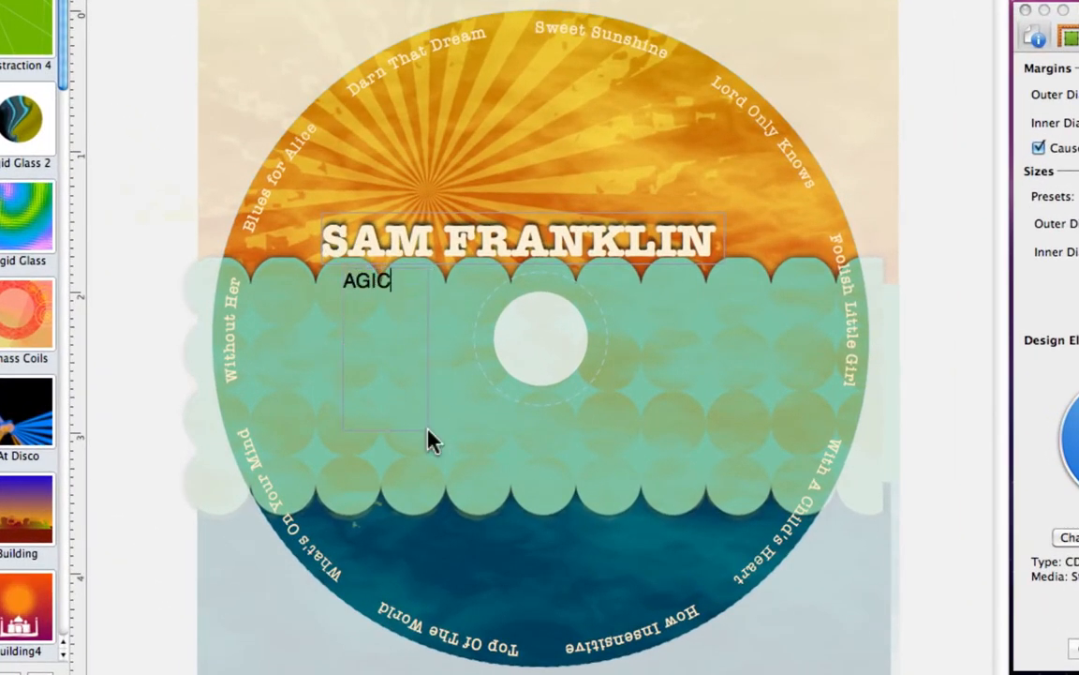
pyautogui.click(436, 426)
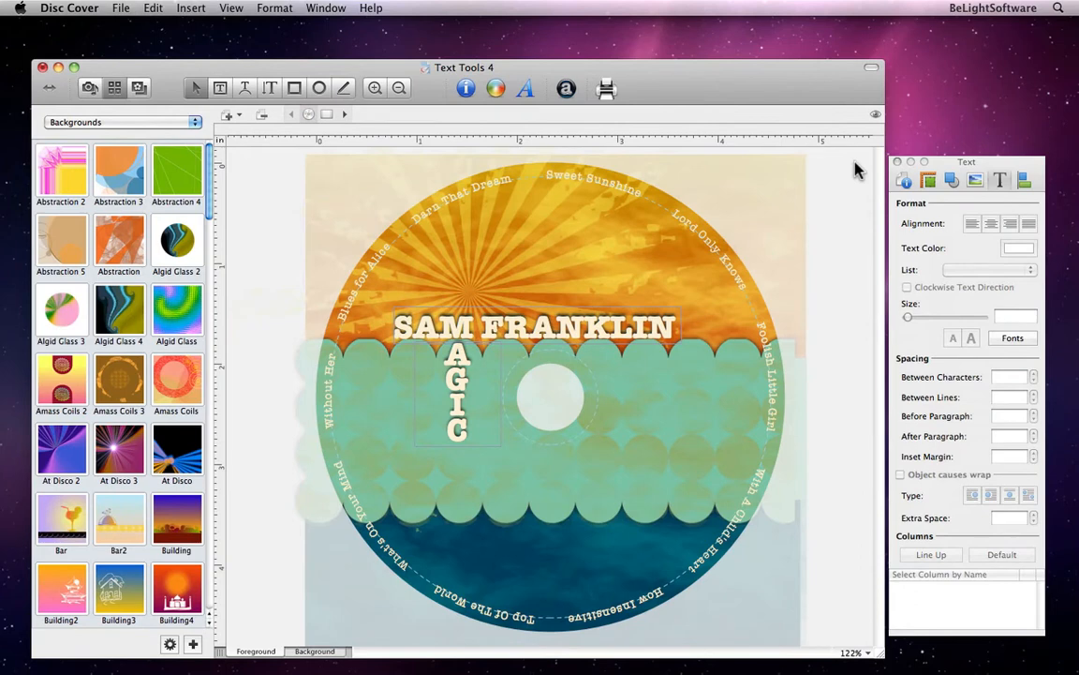
pyautogui.click(876, 113)
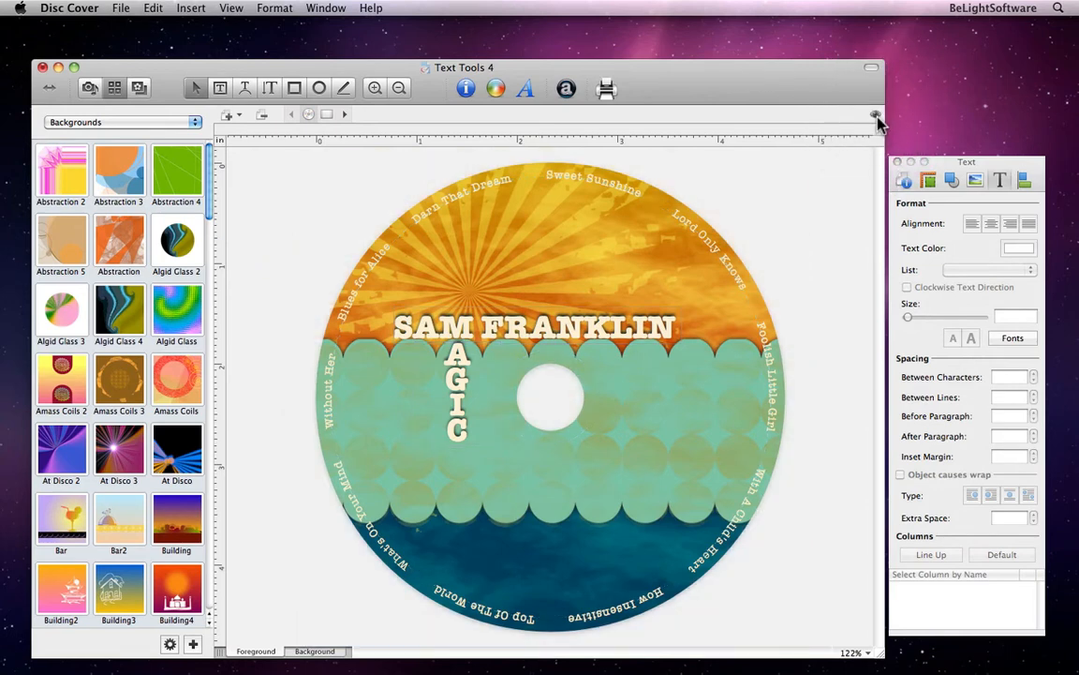
pyautogui.click(876, 115)
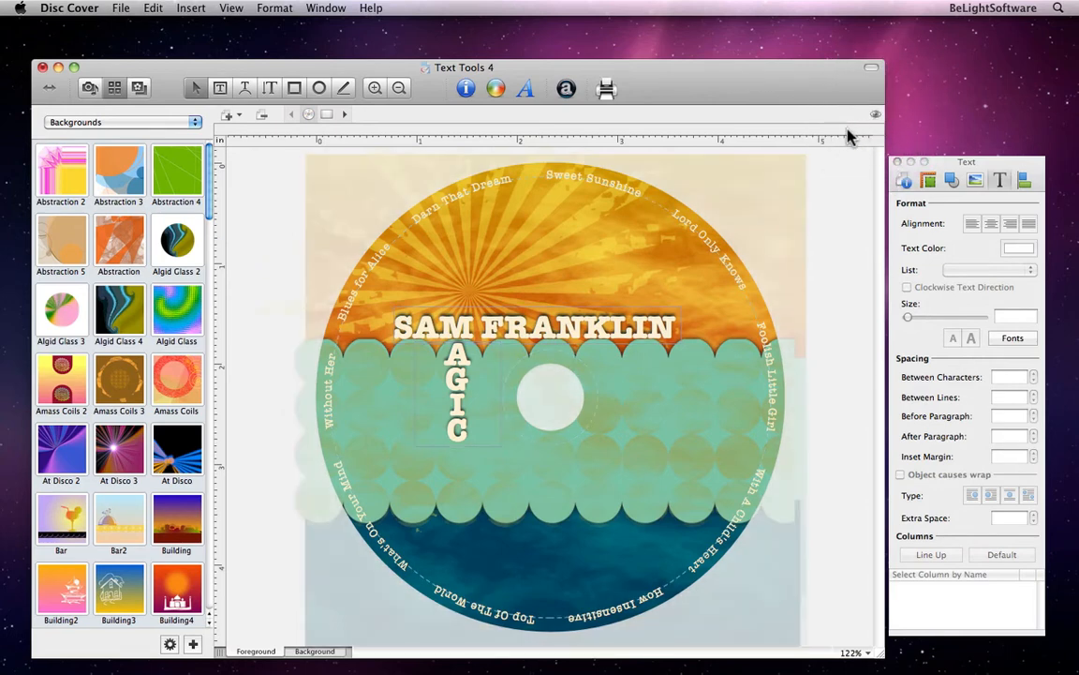
pyautogui.click(327, 114)
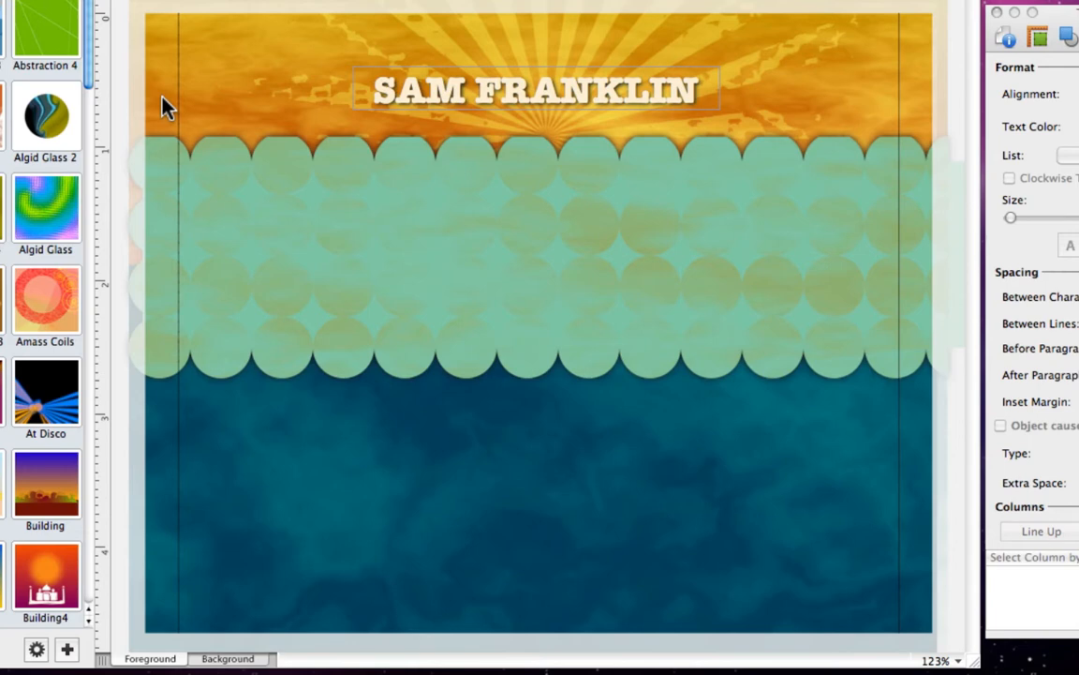
pyautogui.click(506, 105)
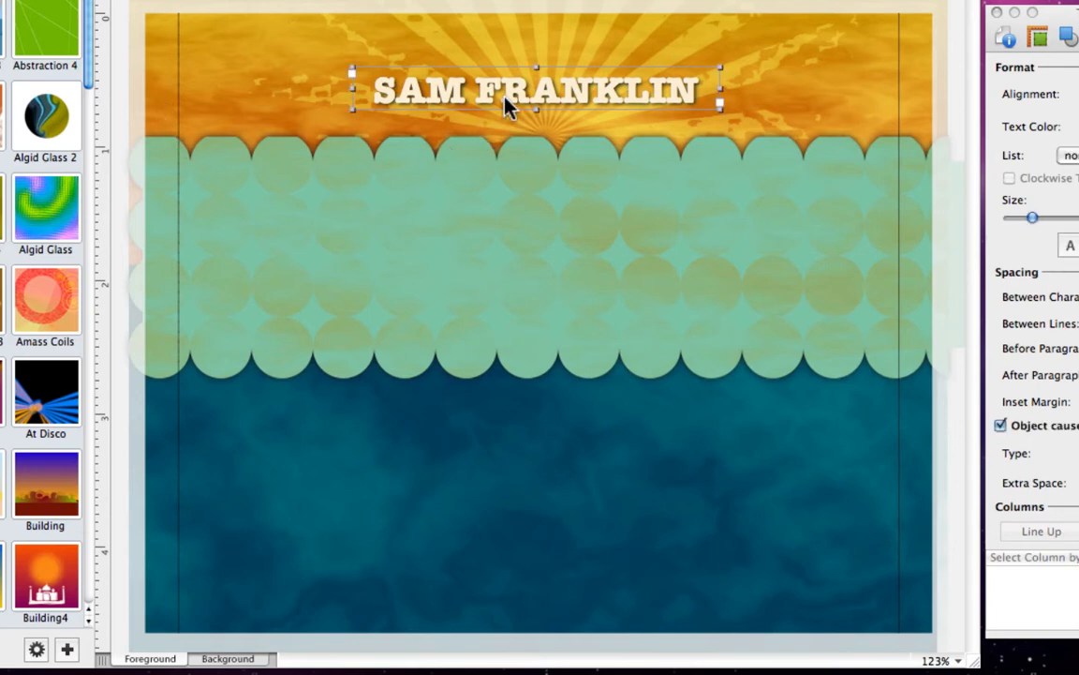
pyautogui.moveTo(506, 105); pyautogui.dragTo(518, 328)
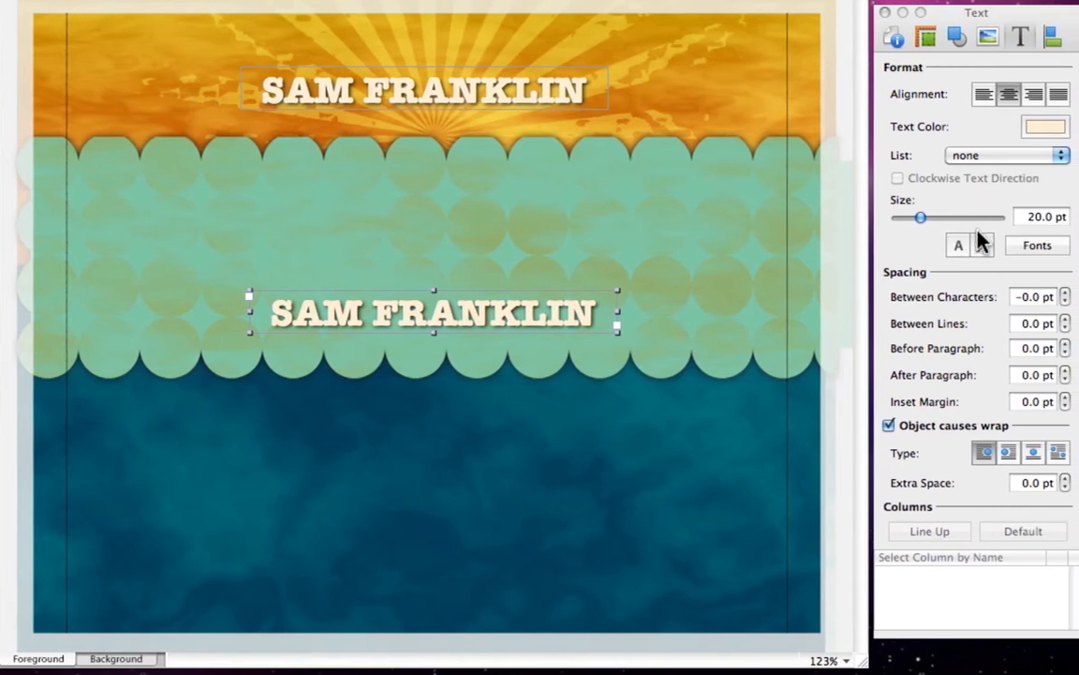
# Shrink the copied title to 10 pt and narrow its text box.
pyautogui.tripleClick(1021, 217)
pyautogui.write('10')
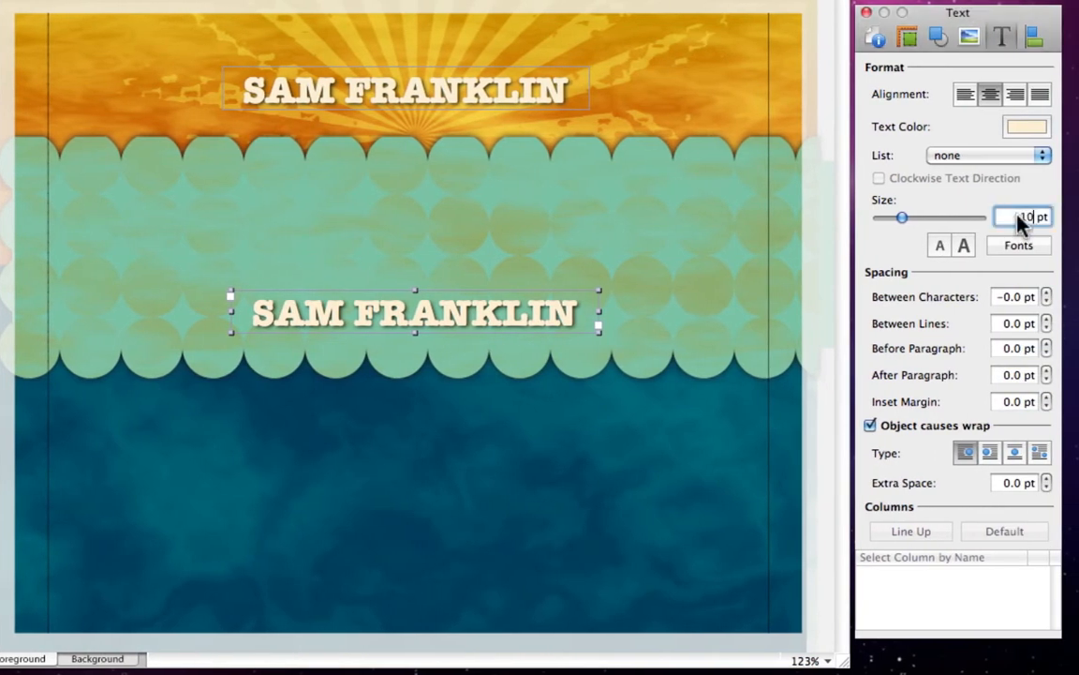
pyautogui.press('Return')
pyautogui.moveTo(599, 327); pyautogui.dragTo(489, 313)
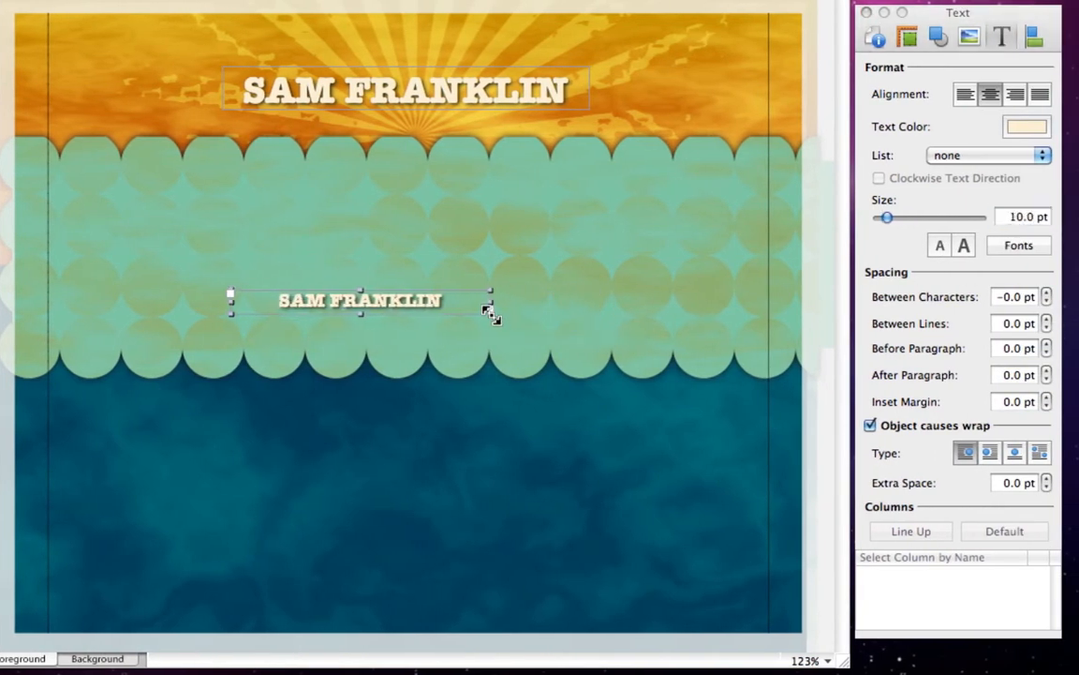
pyautogui.click(908, 41)
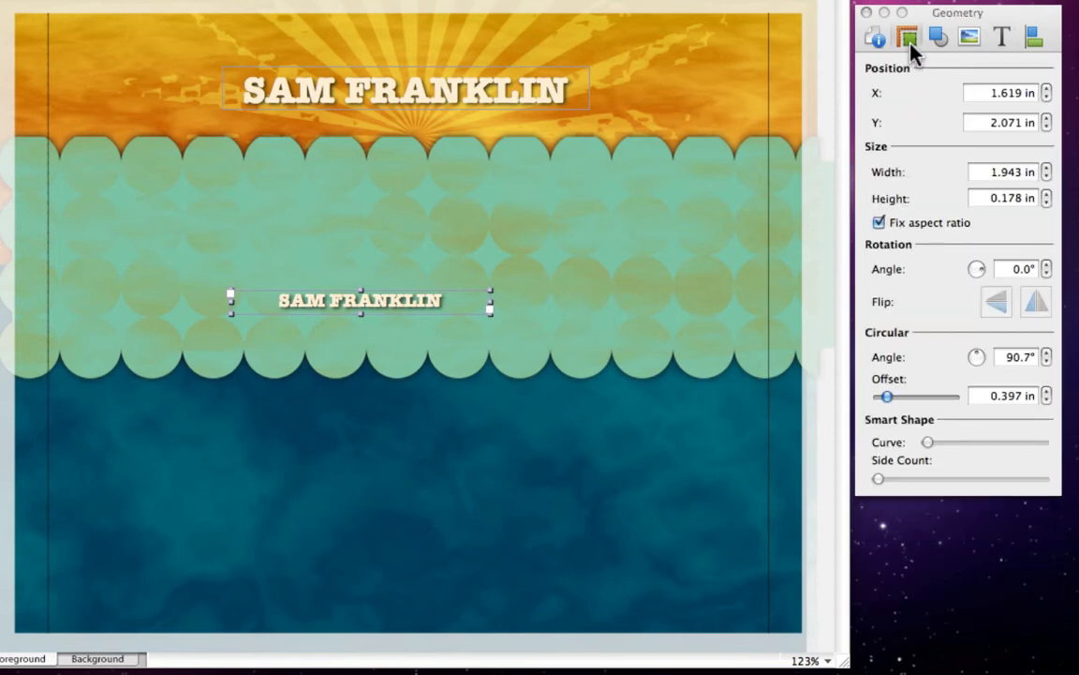
pyautogui.click(1010, 269)
pyautogui.write('90')
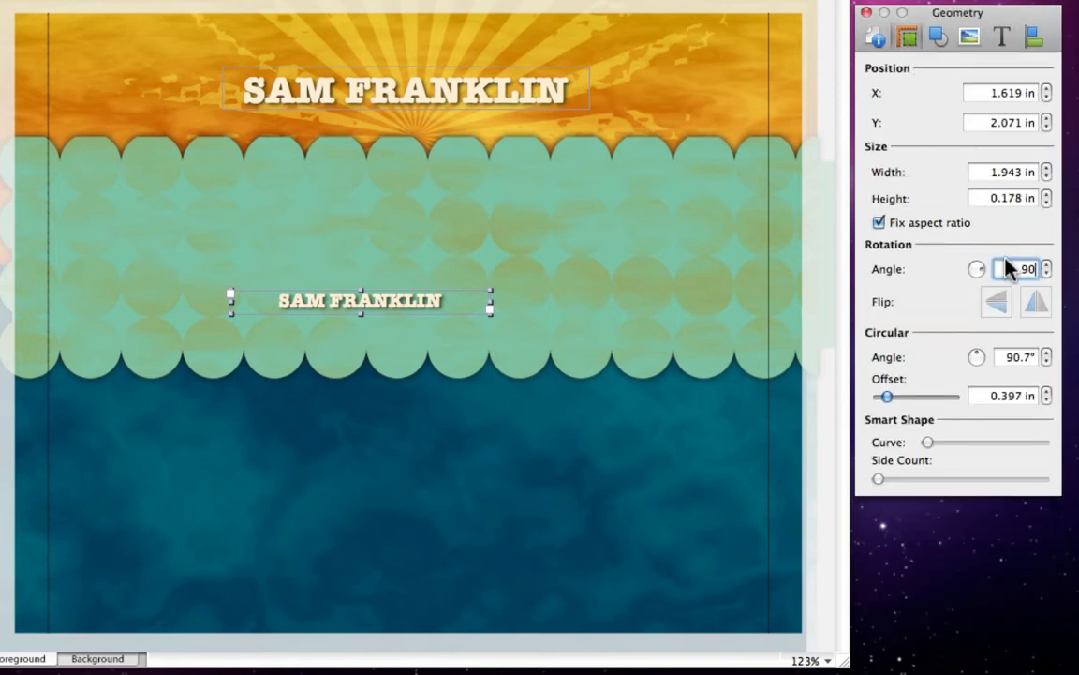
pyautogui.press('Return')
pyautogui.moveTo(373, 302); pyautogui.dragTo(796, 479)
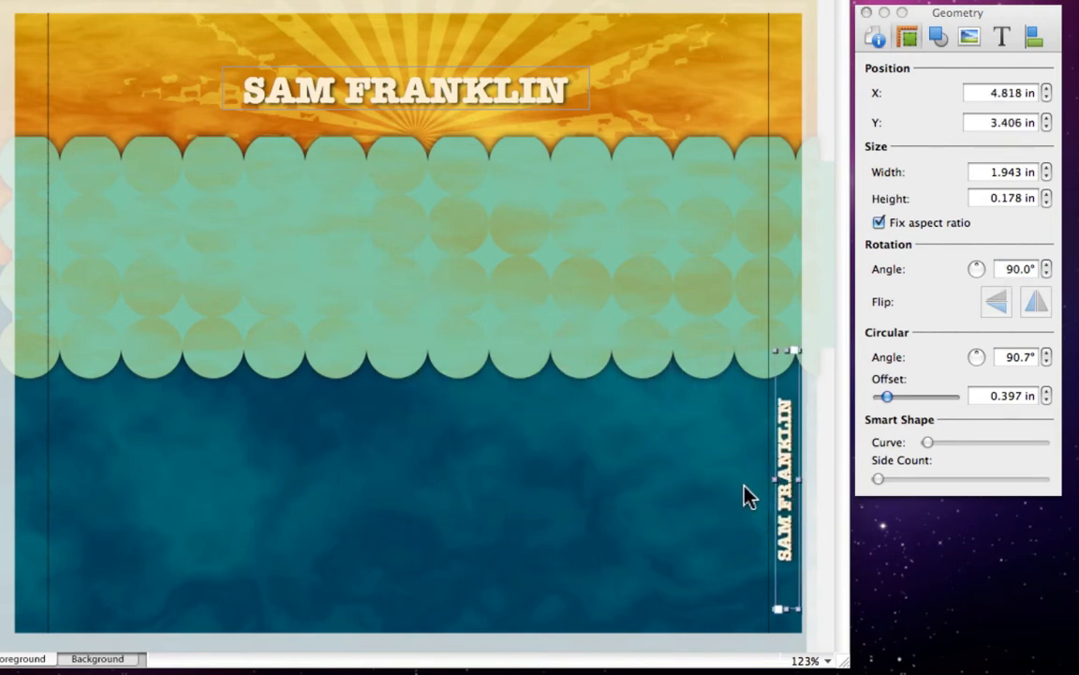
pyautogui.click(754, 493)
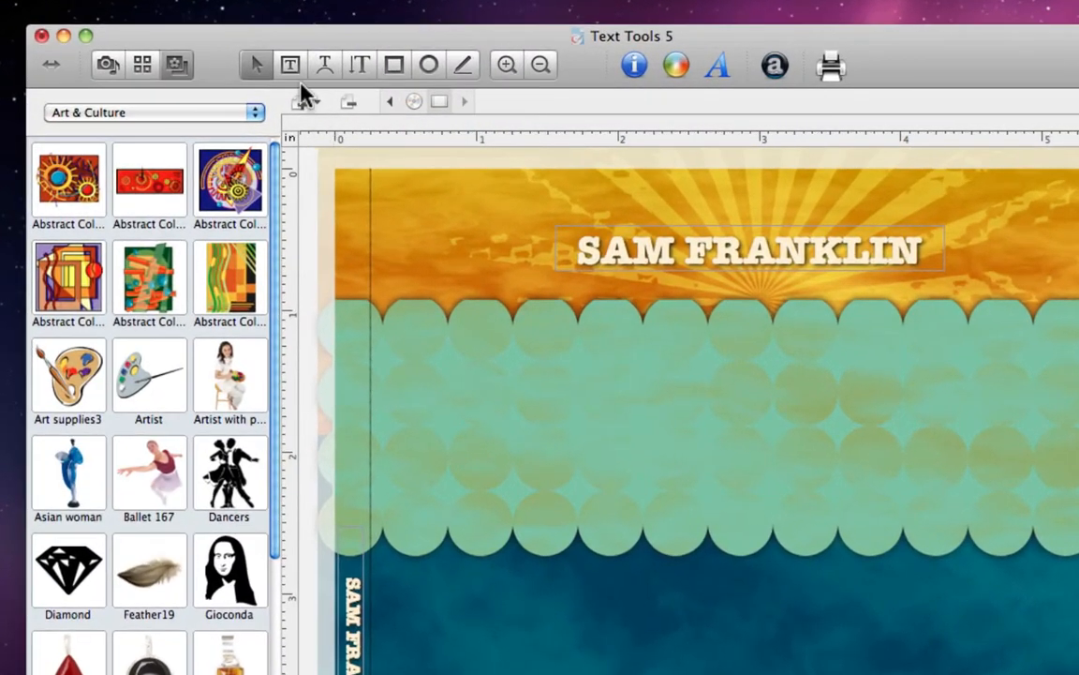
# Draw two linked text boxes side by side in the teal band so sample text flows across both.
pyautogui.click(294, 69)
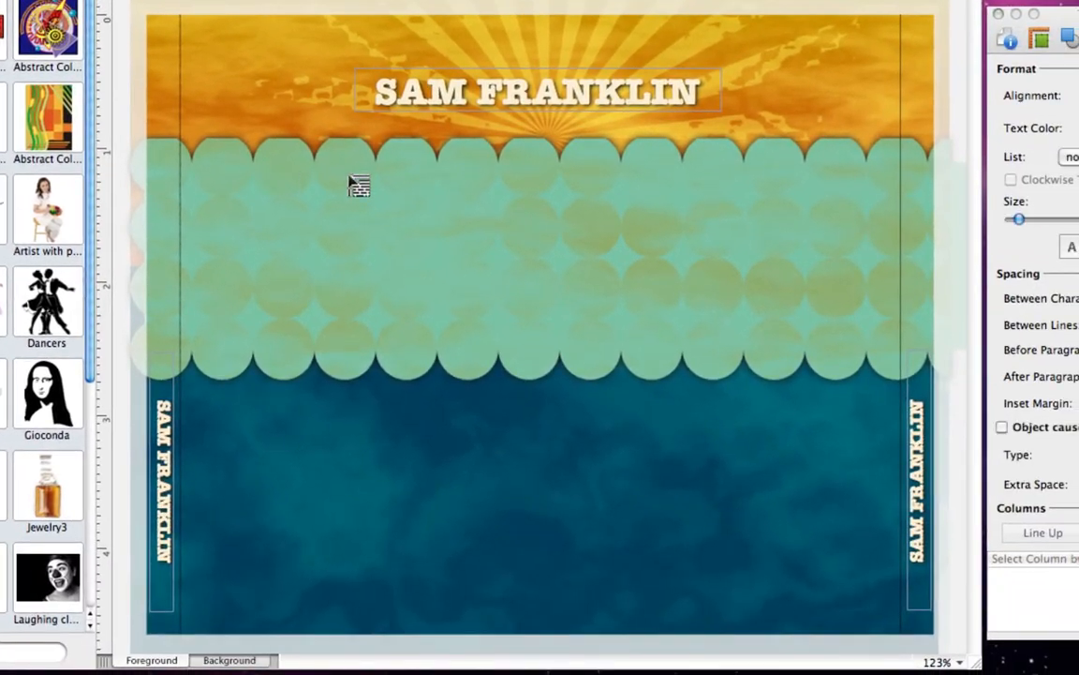
pyautogui.moveTo(350, 177); pyautogui.dragTo(548, 321)
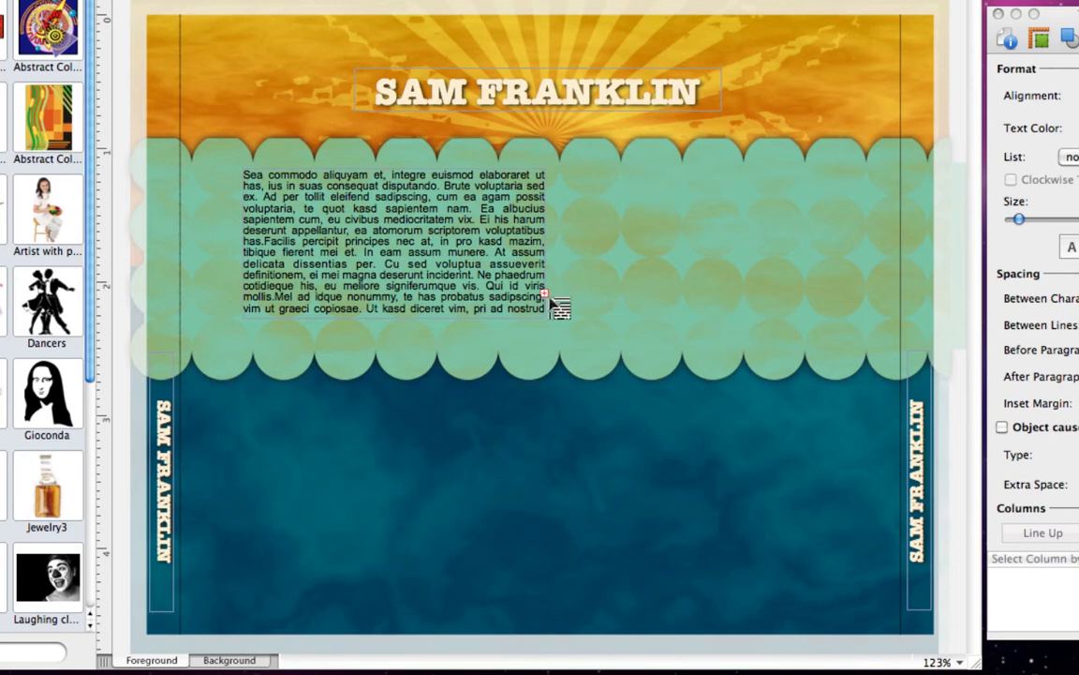
pyautogui.moveTo(558, 175); pyautogui.dragTo(843, 319)
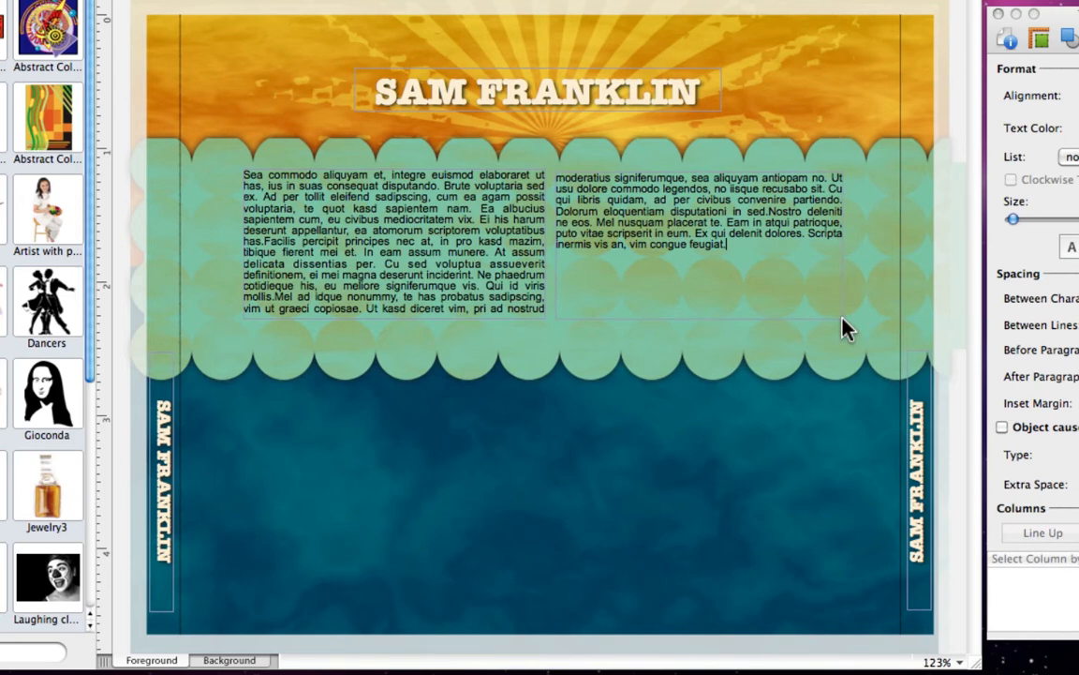
pyautogui.click(841, 316)
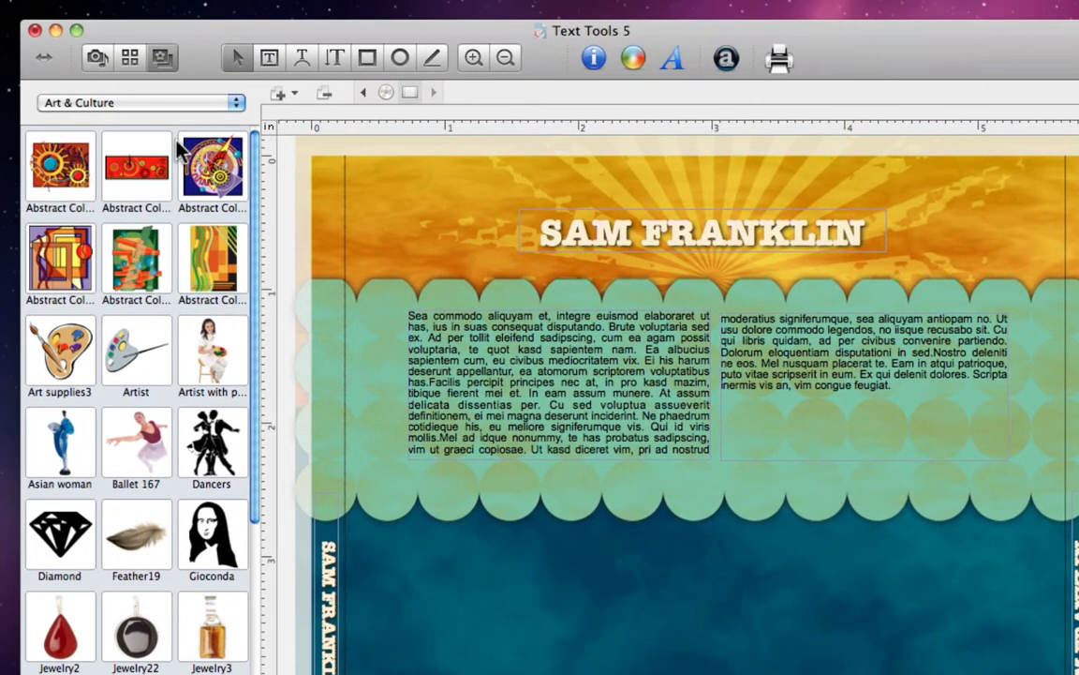
# Place the Image Depot French Horn between the columns with text wrap and 3 pt extra space.
pyautogui.click(129, 58)
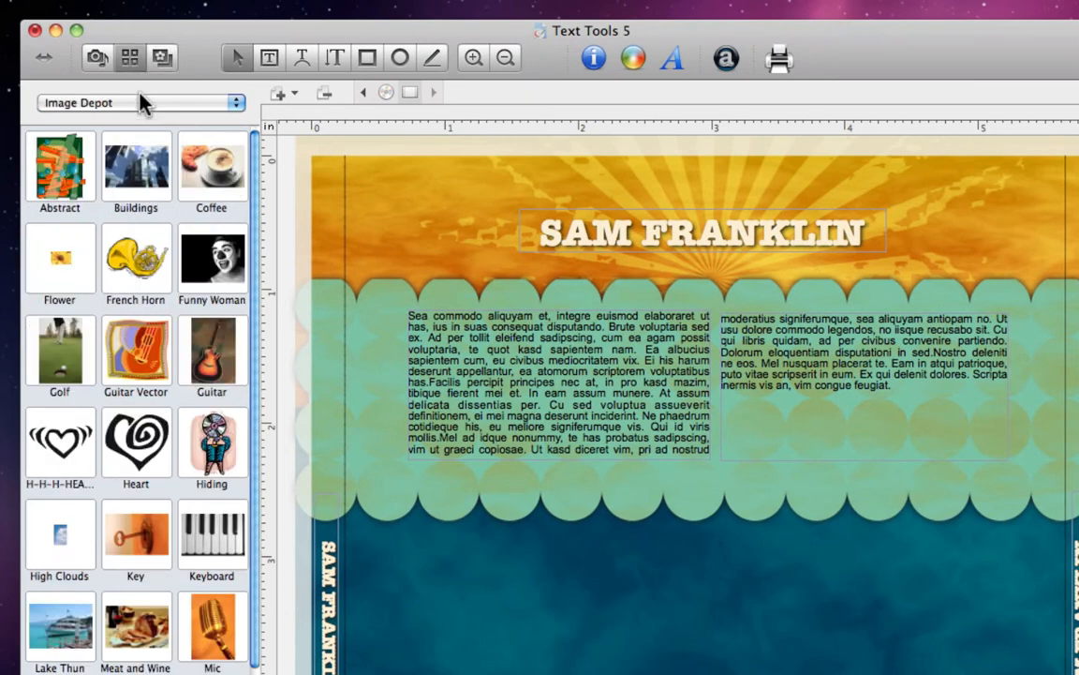
pyautogui.doubleClick(145, 270)
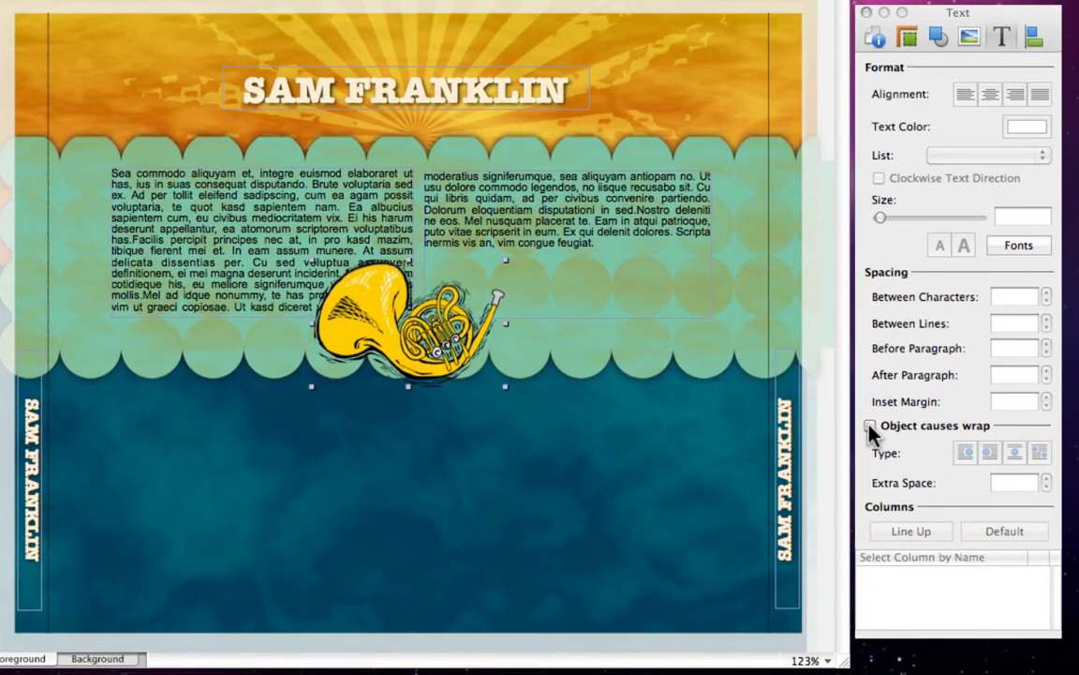
pyautogui.click(870, 426)
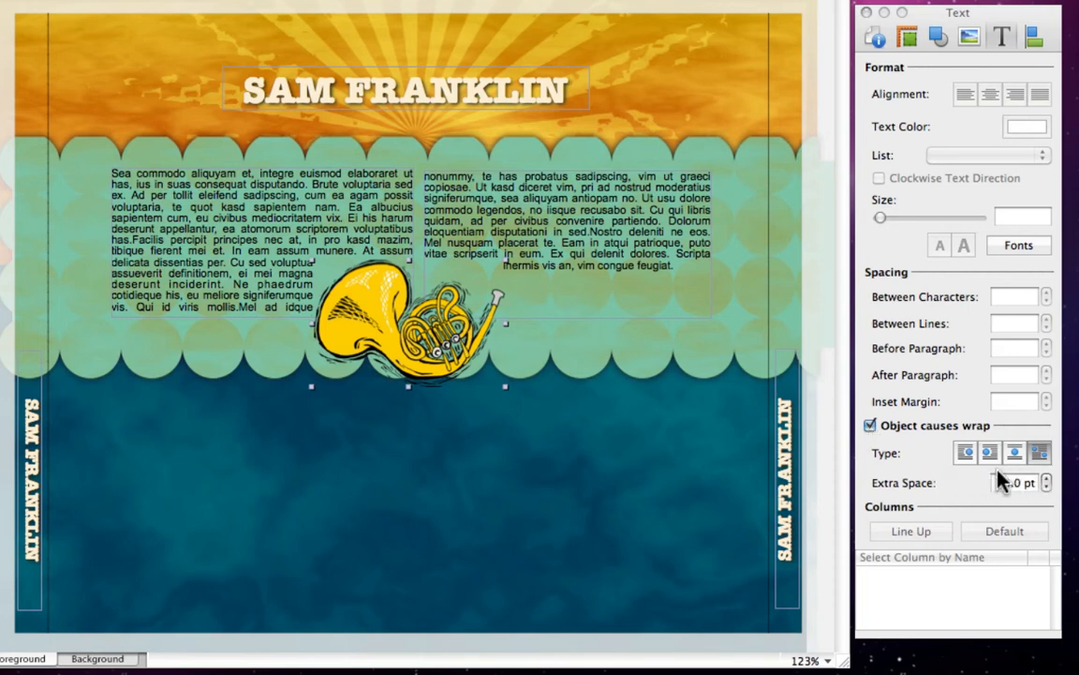
pyautogui.click(1047, 478)
pyautogui.click(1047, 479)
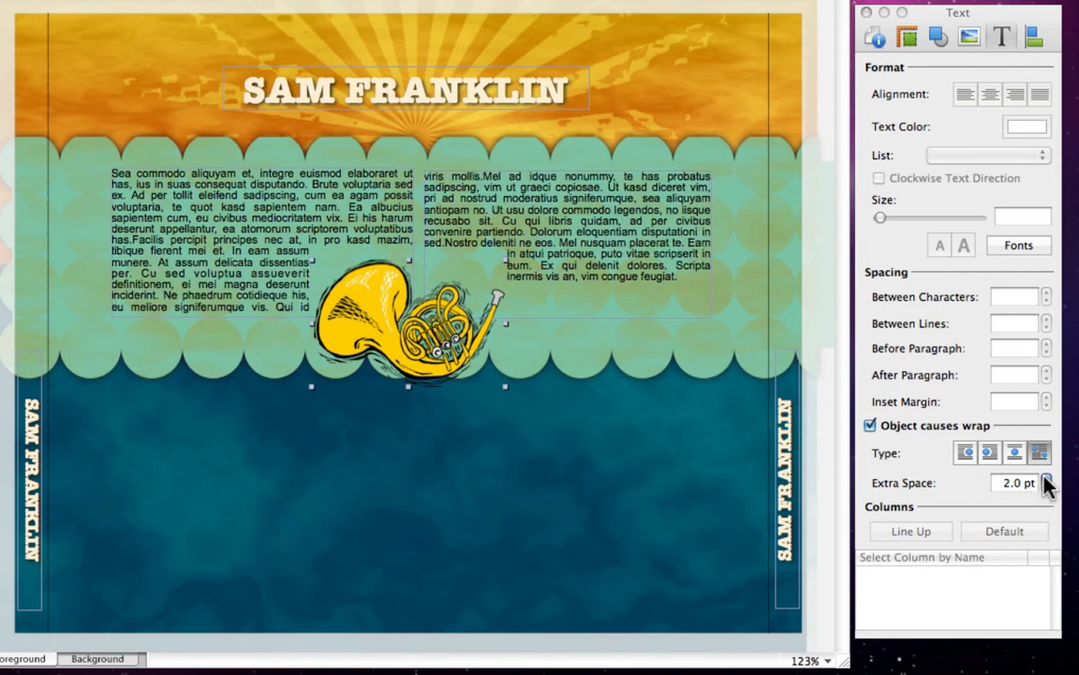
pyautogui.click(1047, 478)
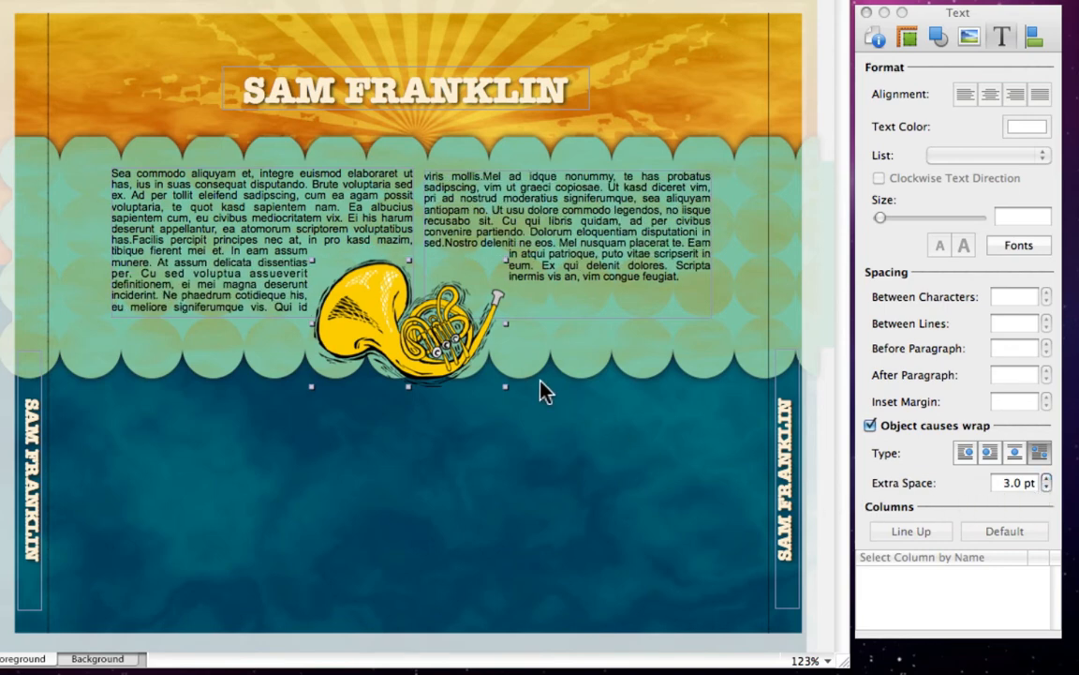
pyautogui.moveTo(466, 349); pyautogui.dragTo(473, 271)
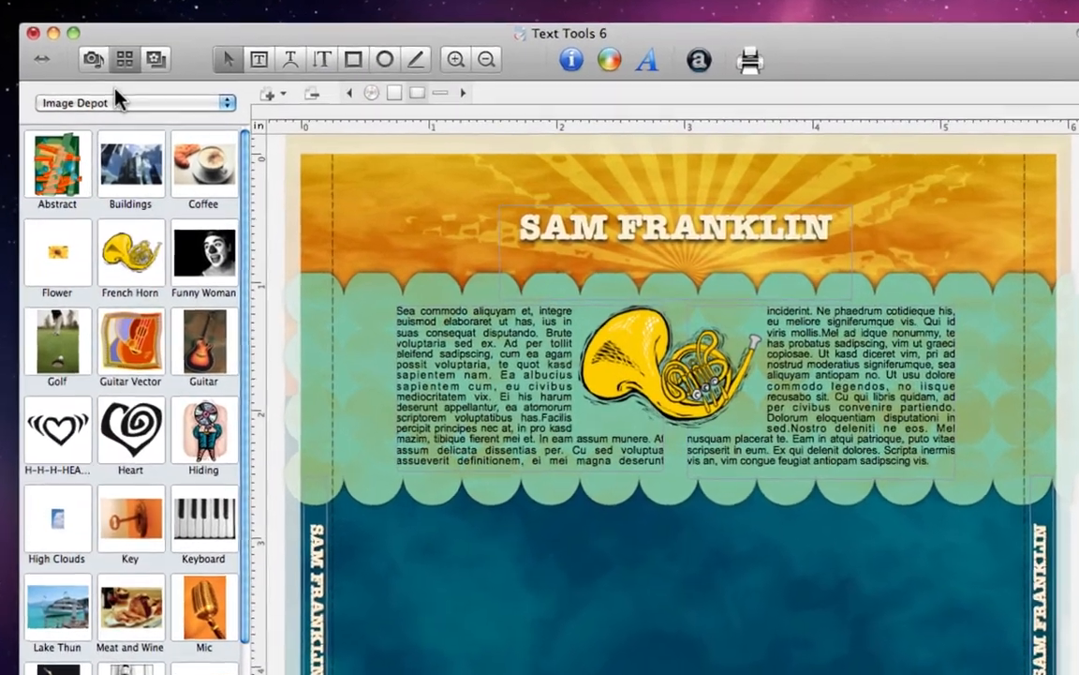
# Place the iTunes song list in Title Time format into the insert's lower blue area.
pyautogui.click(93, 60)
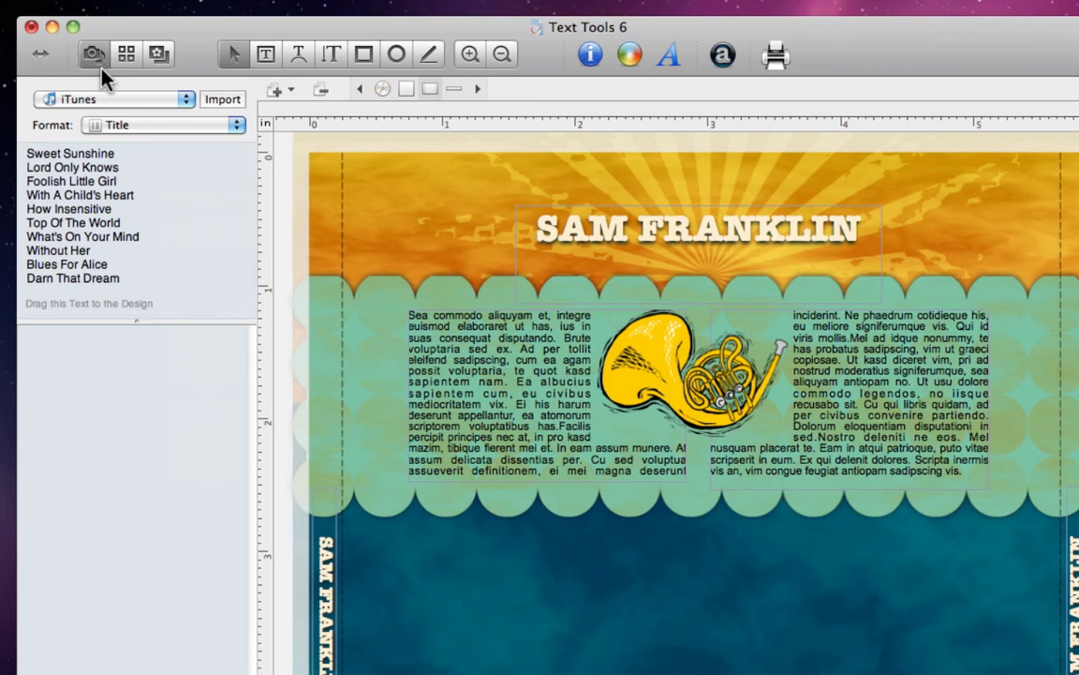
pyautogui.click(236, 127)
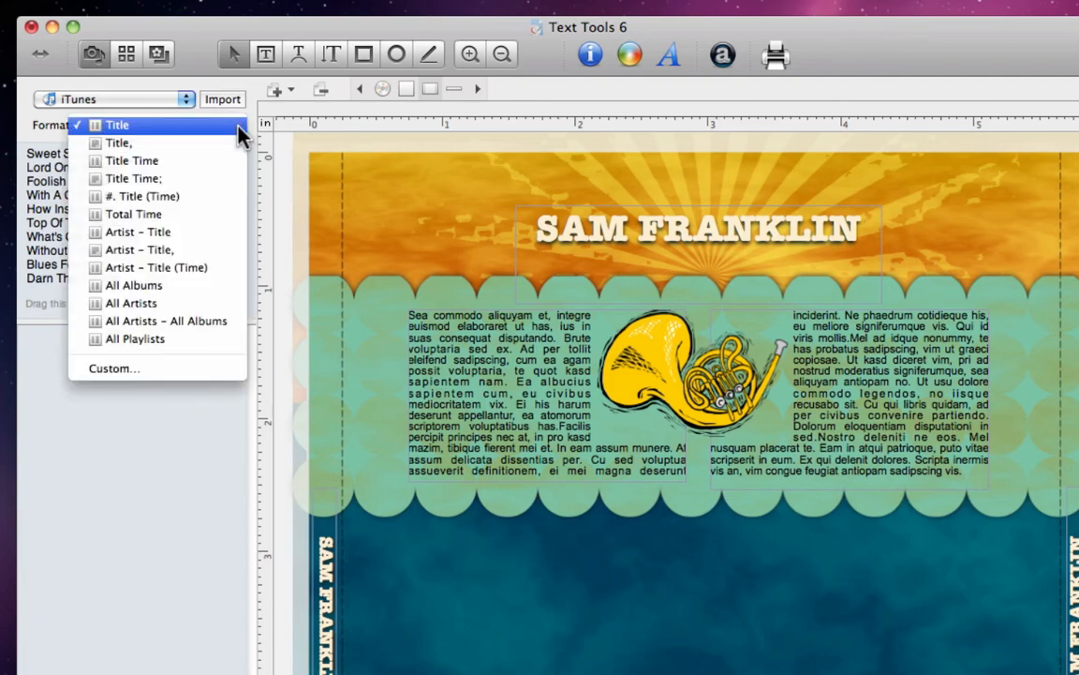
pyautogui.click(239, 161)
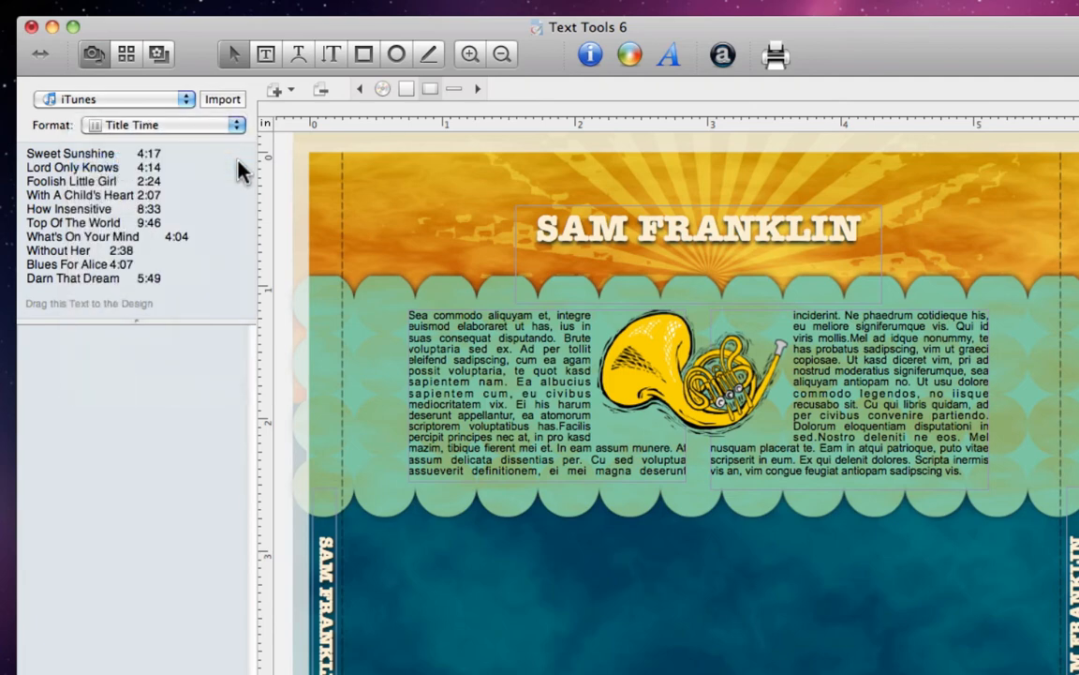
pyautogui.moveTo(105, 192); pyautogui.dragTo(826, 661)
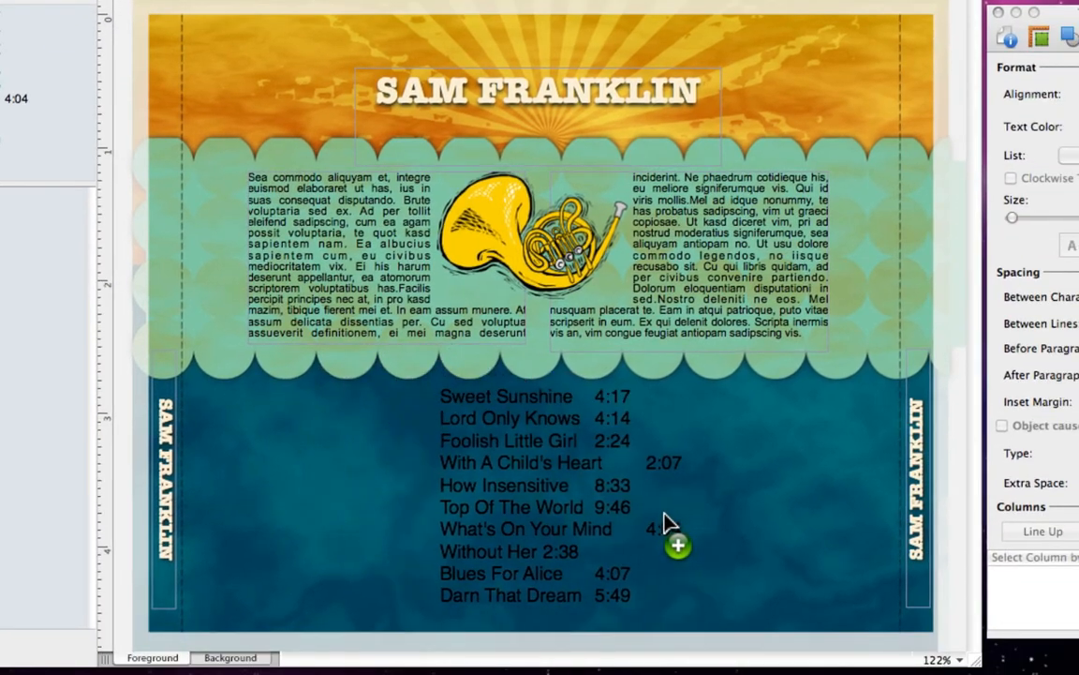
pyautogui.moveTo(664, 523); pyautogui.dragTo(665, 522)
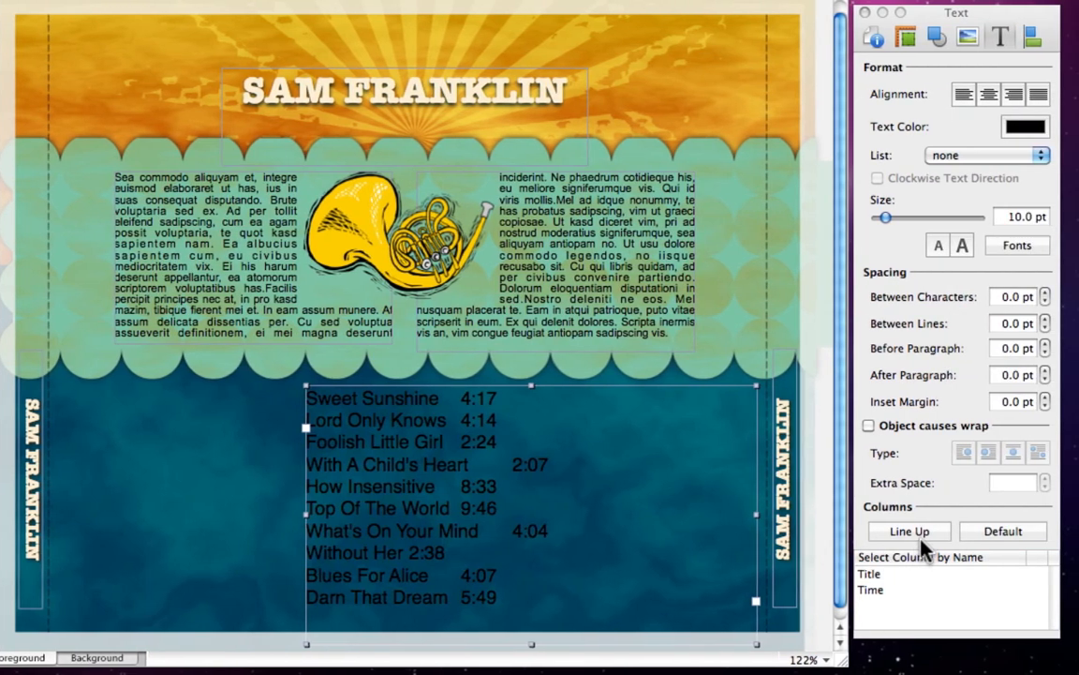
# Line up the track times in one column and enlarge the titles to 11.4 pt.
pyautogui.click(921, 540)
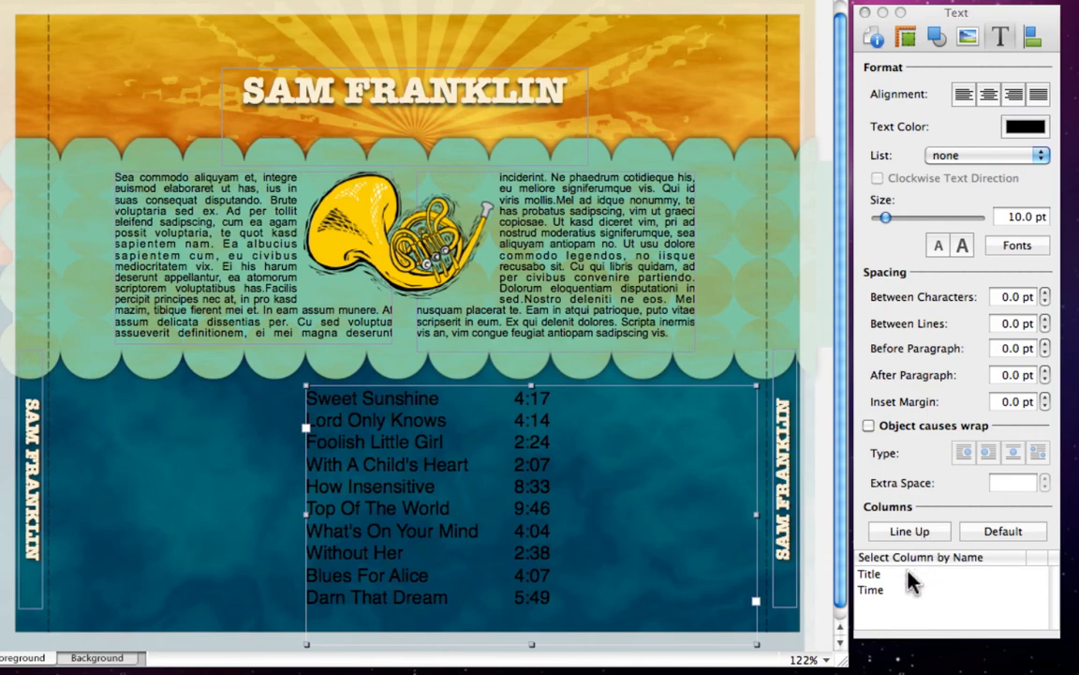
pyautogui.click(914, 576)
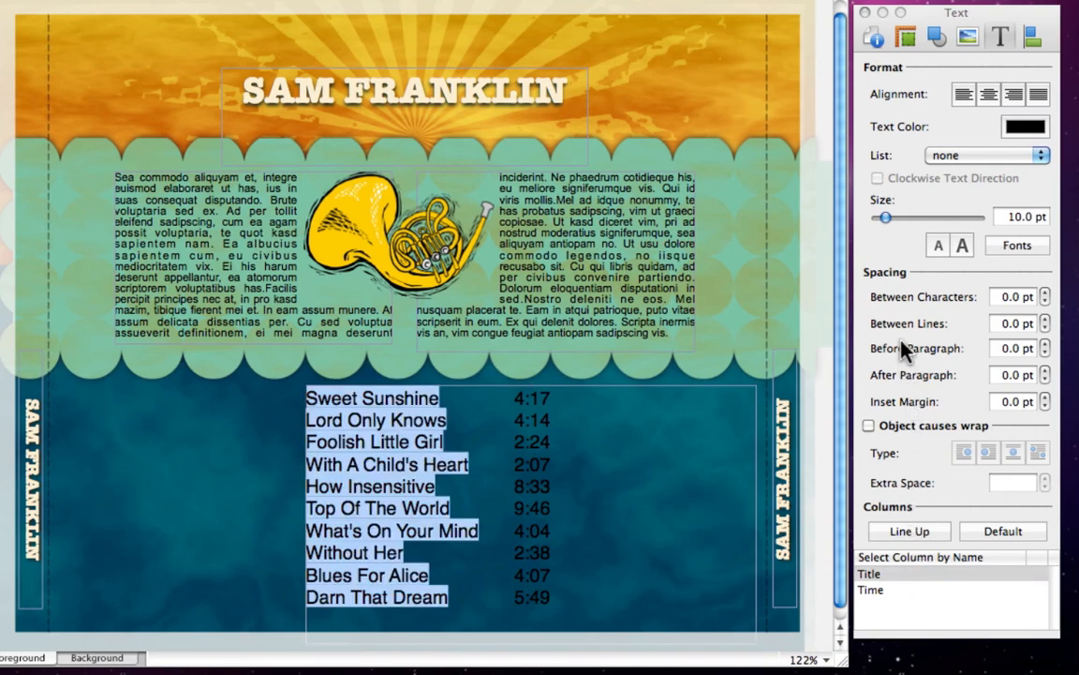
pyautogui.moveTo(886, 218); pyautogui.dragTo(893, 223)
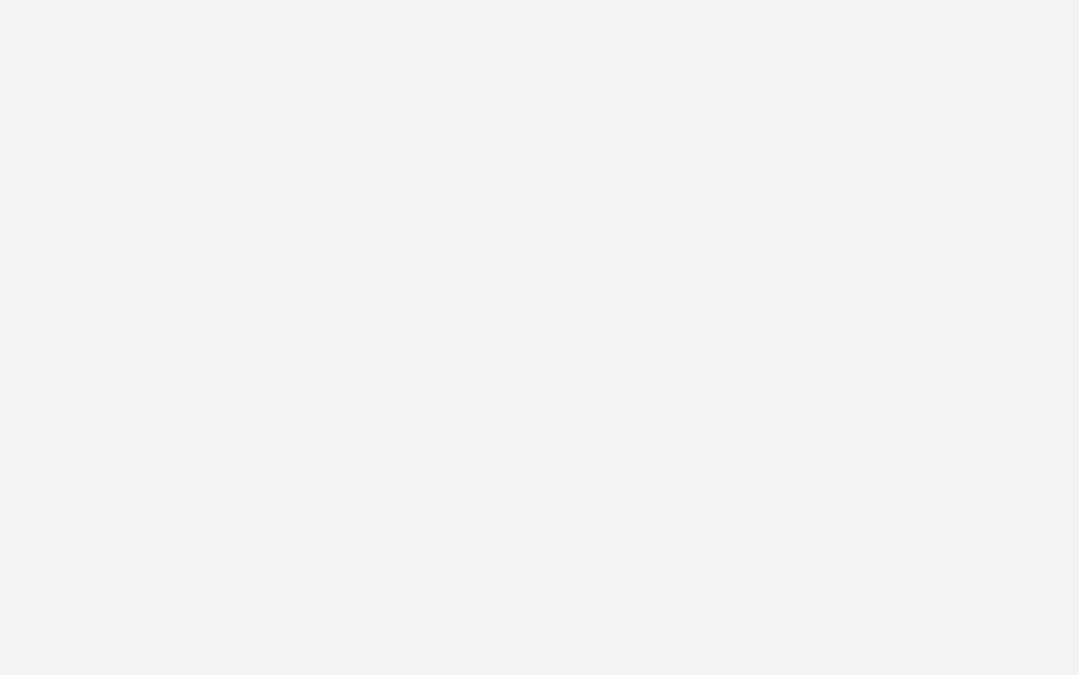